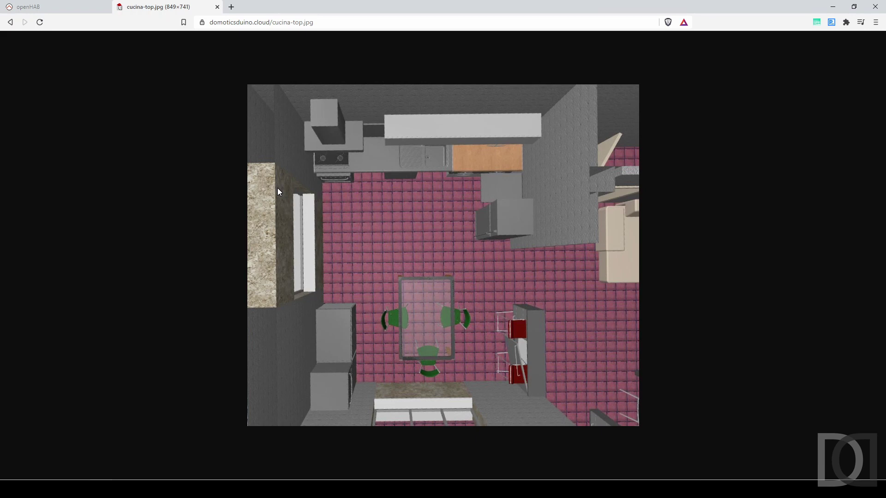
Switch to the openHAB page and sign in as administrator with the admin username and account password
click(55, 6)
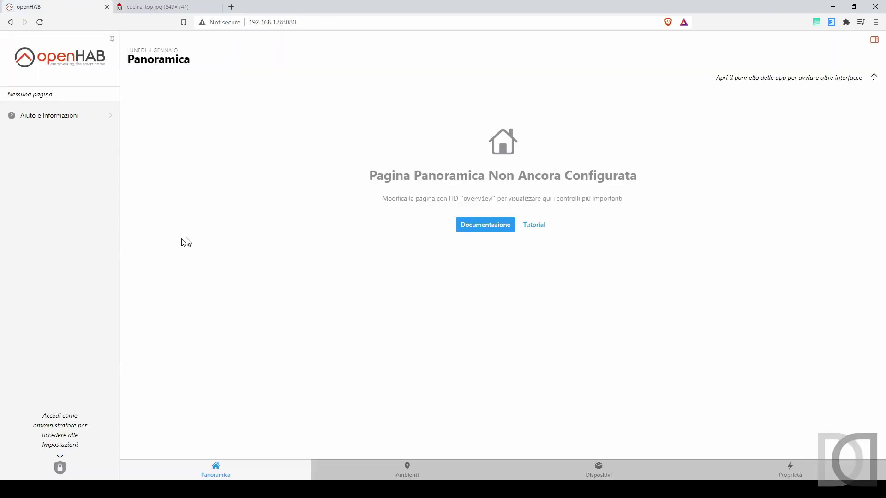
click(60, 469)
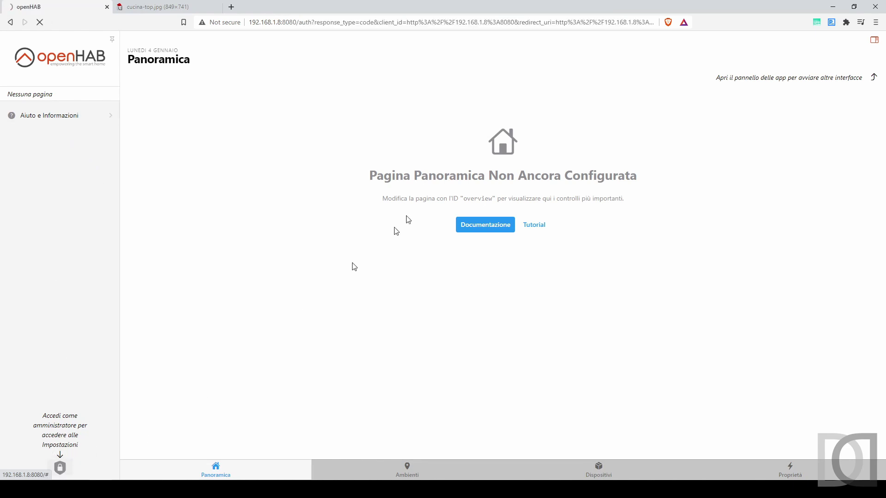
click(431, 127)
click(405, 149)
click(451, 194)
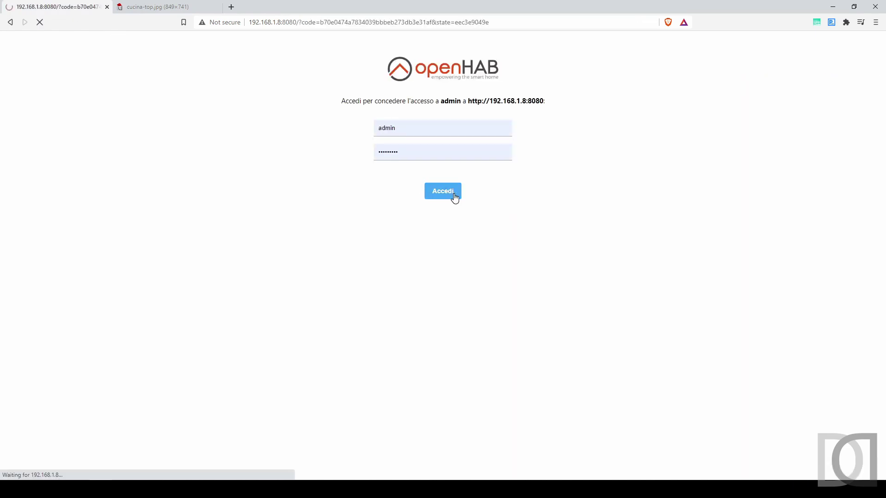
Open the semantic model in the administration settings, expand Piano Terra and select it
click(53, 127)
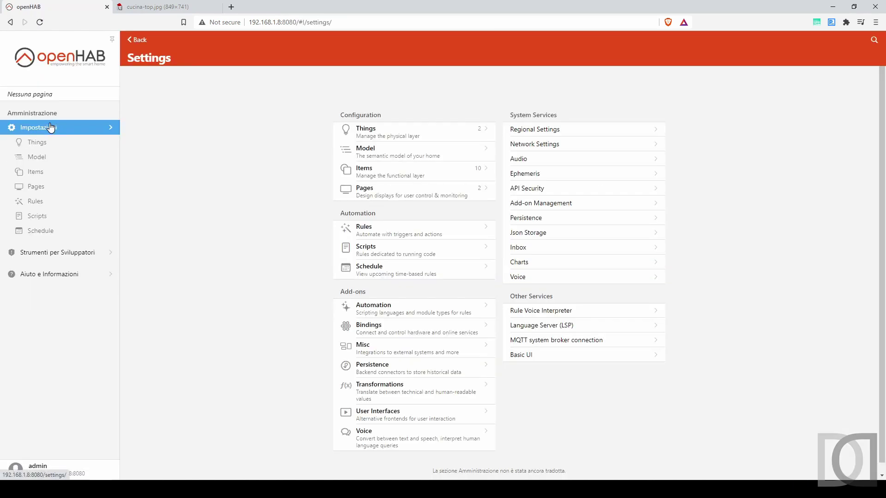
click(53, 158)
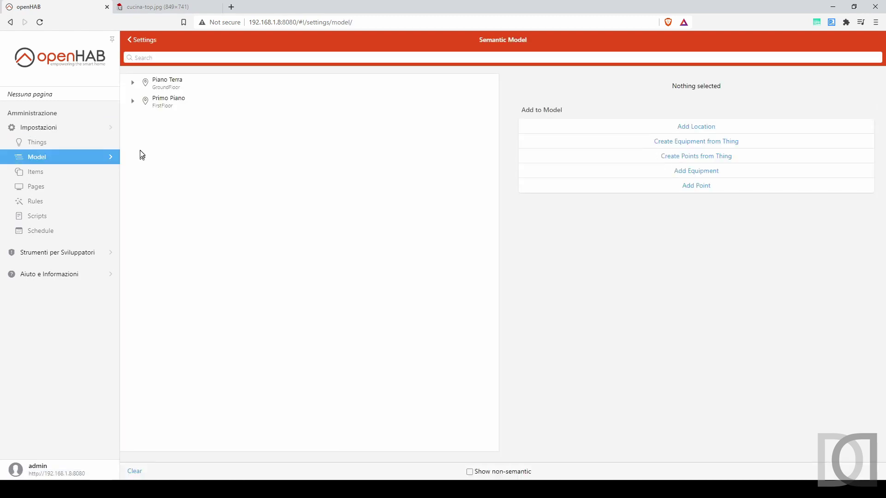
click(132, 83)
click(174, 81)
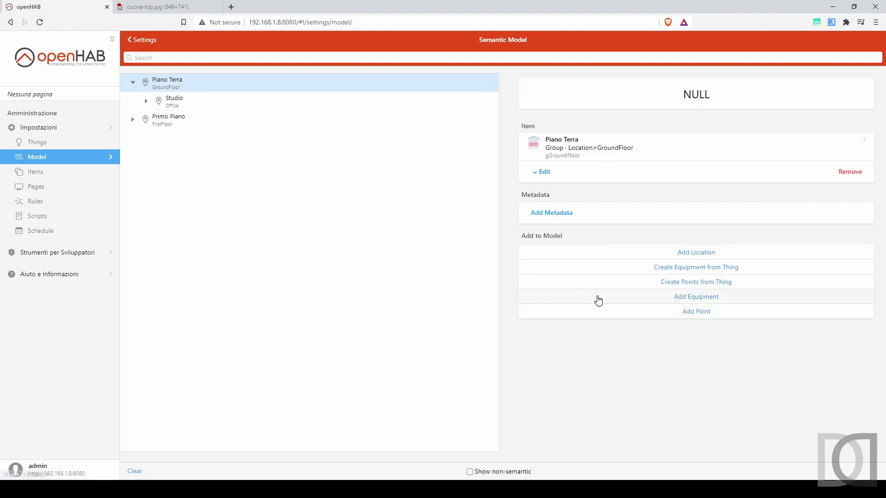
Create a location under Piano Terra named gKitchen, labelled Cucina, with category kitchen and semantic class Kitchen
click(690, 256)
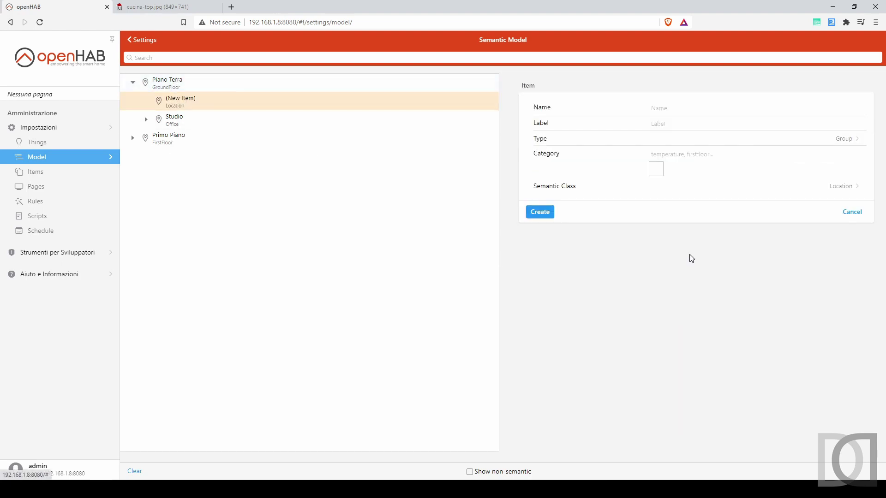
click(668, 108)
text(gKitchen)
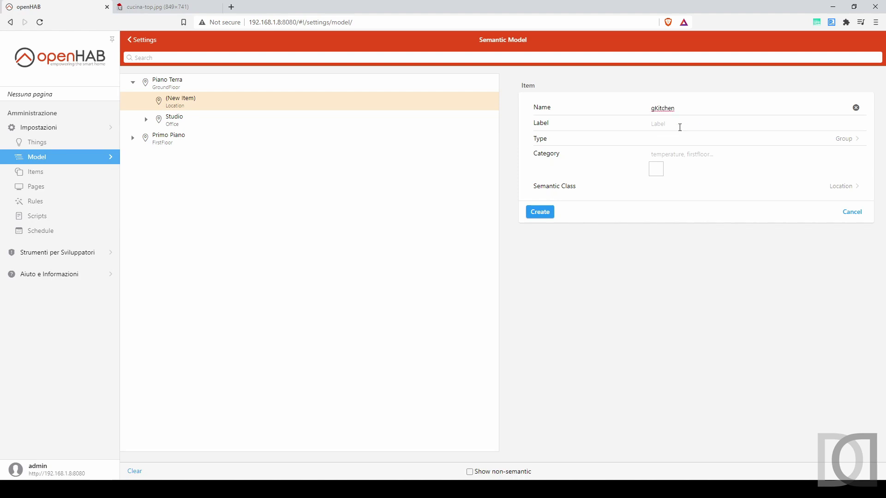
click(680, 127)
text(Cucina)
click(697, 153)
text(kitchen)
click(844, 186)
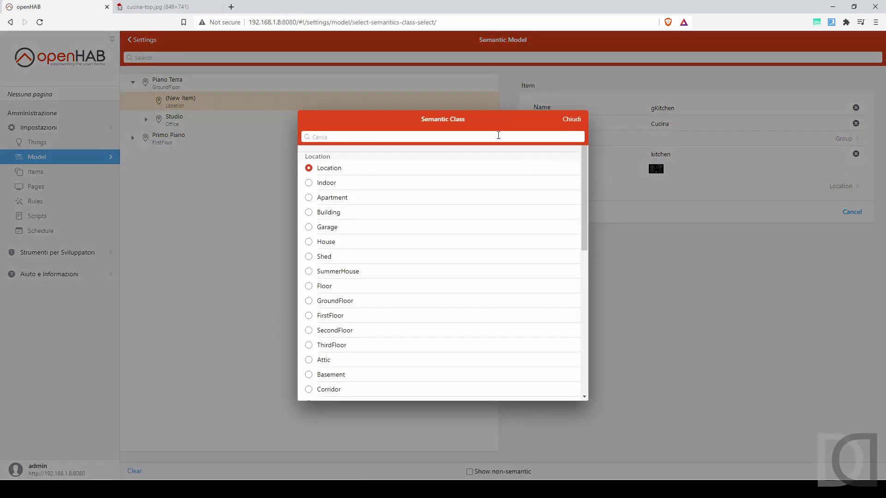
text(kitch)
click(329, 170)
click(540, 212)
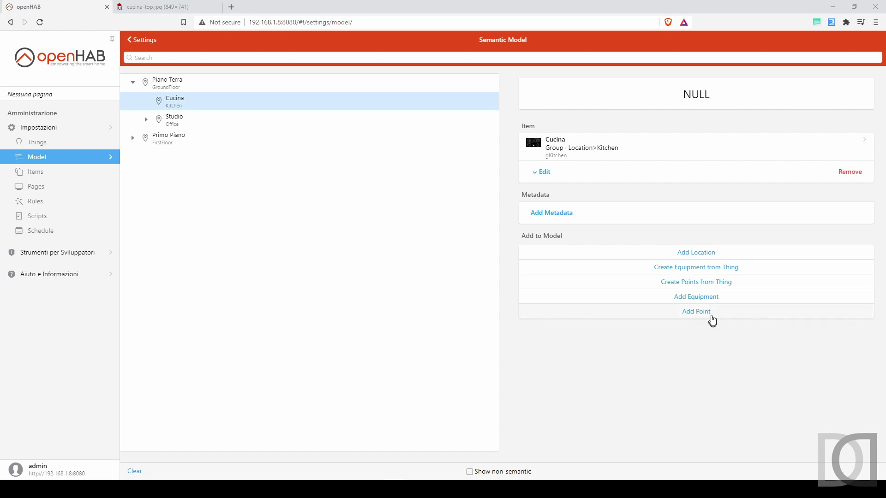
Add equipment to Cucina named gKitchenThermostat, labelled Termostato cucina, with category heating and semantic class Sensor
click(710, 300)
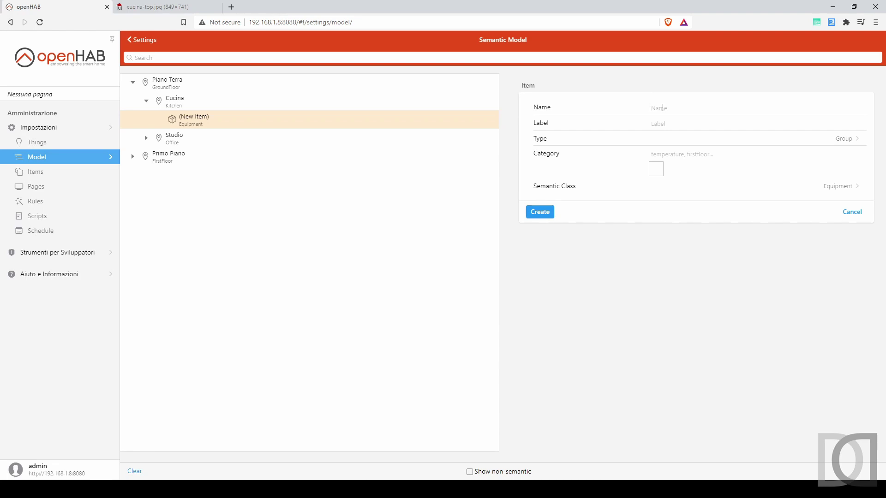
text(gKitchenThermostat)
click(674, 124)
text(Termostato cucina)
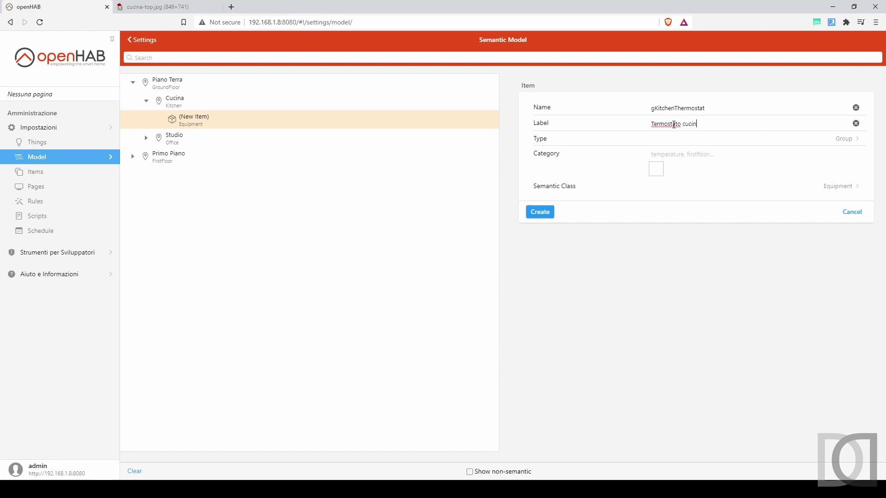
click(709, 154)
text(hea)
click(709, 171)
click(644, 185)
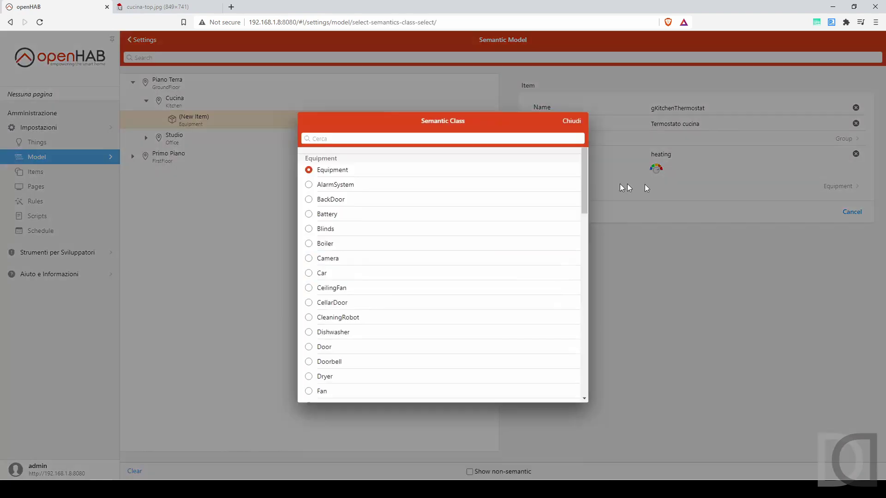
scroll(348, 203, down, 3)
text(se)
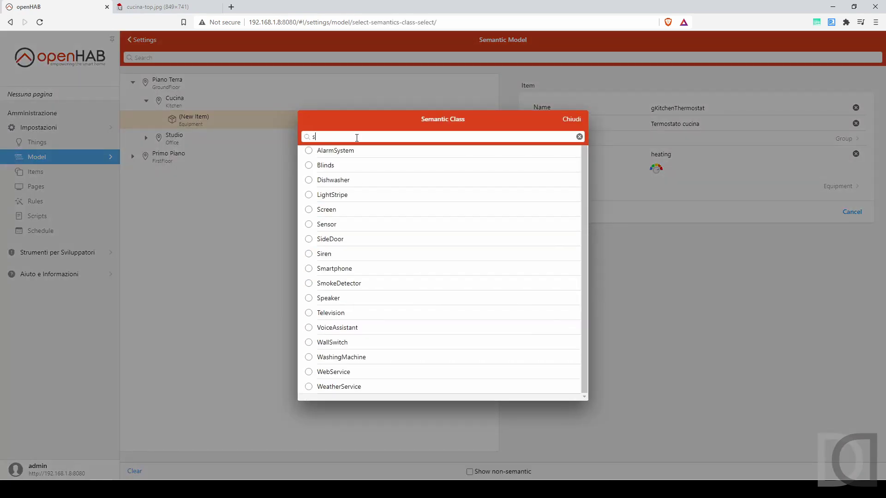
click(322, 171)
click(538, 210)
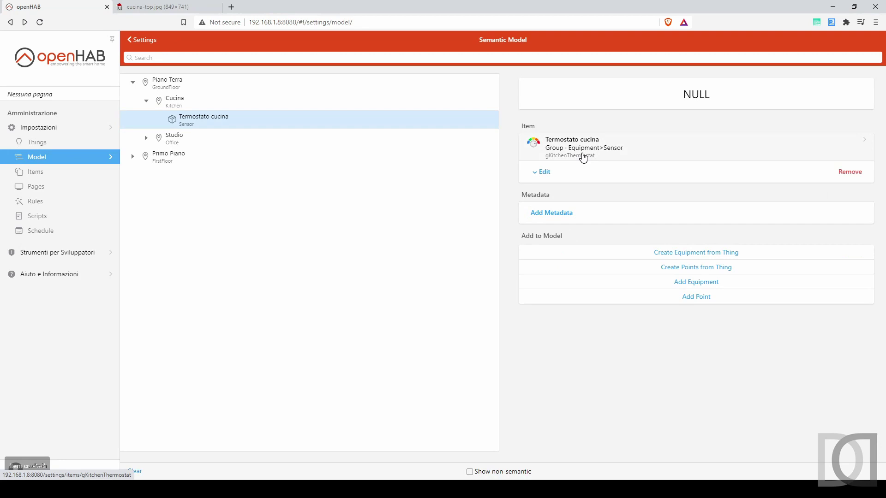
Start creating points for Termostato cucina from the Remote openHAB Server thing, filtering its channels by Gf_Kitchen_se
click(706, 269)
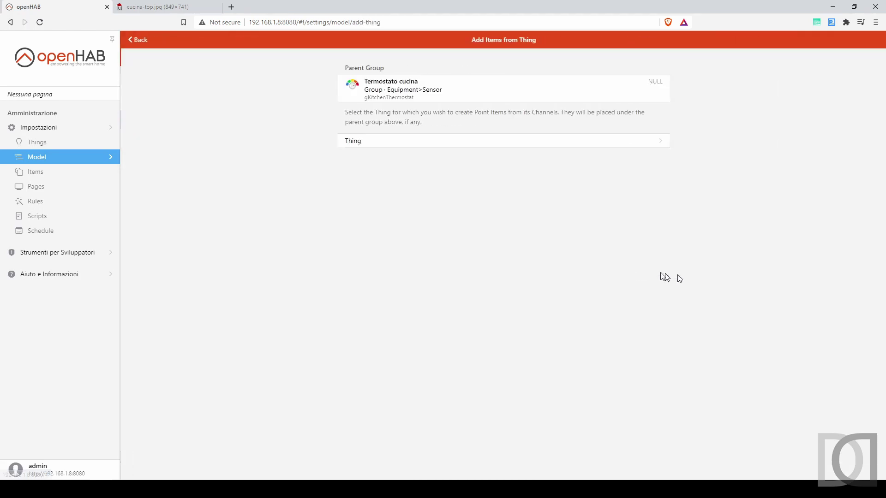
click(381, 141)
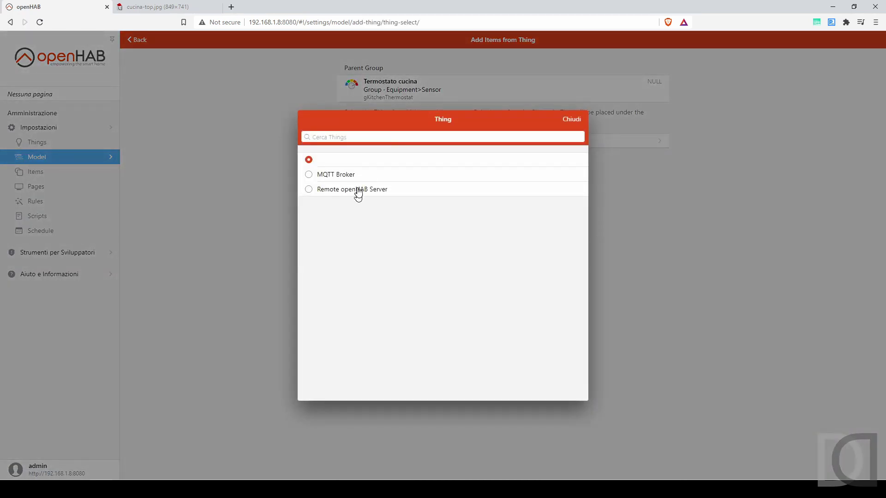
click(358, 190)
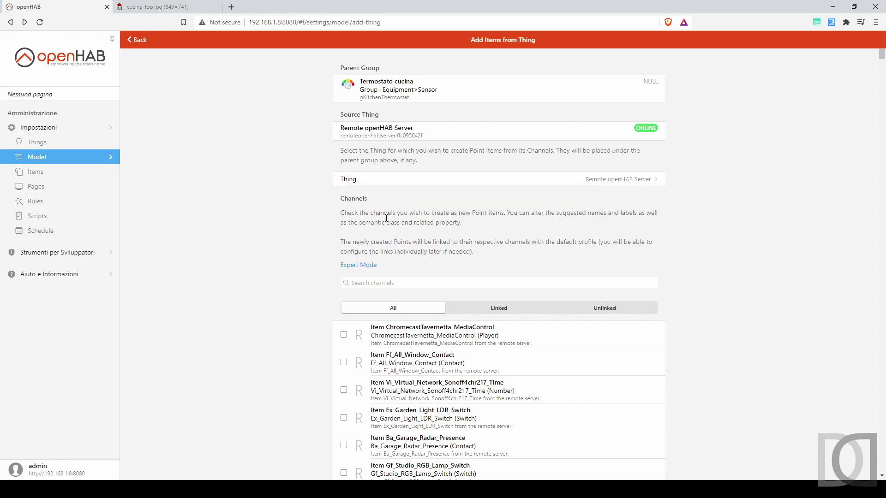
scroll(423, 187, down, 2)
click(420, 192)
text(Gf_Kitchen_se)
Include the temperature channel as Gf_Kitchen_Sensor_Temperature, labelled Temperatura cucina, with category temperature, class Measurement and property Temperature
click(344, 335)
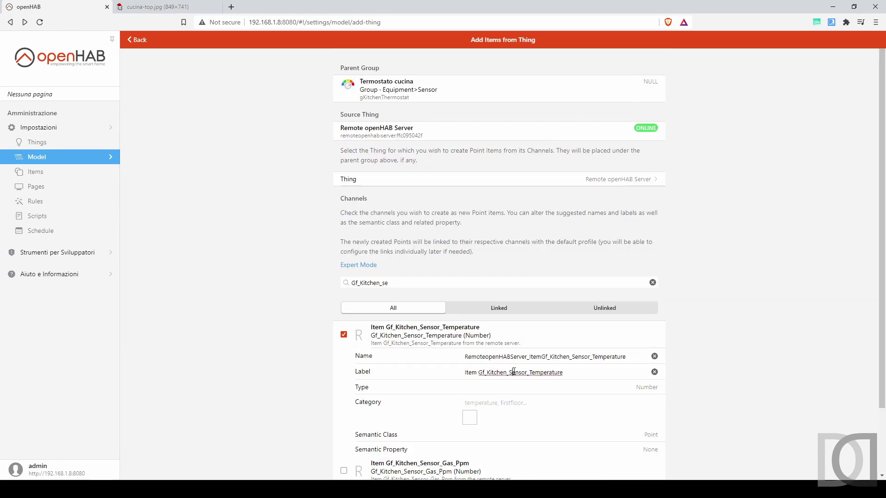
double_click(515, 372)
text(Temperatura cucina)
click(522, 405)
text(temper)
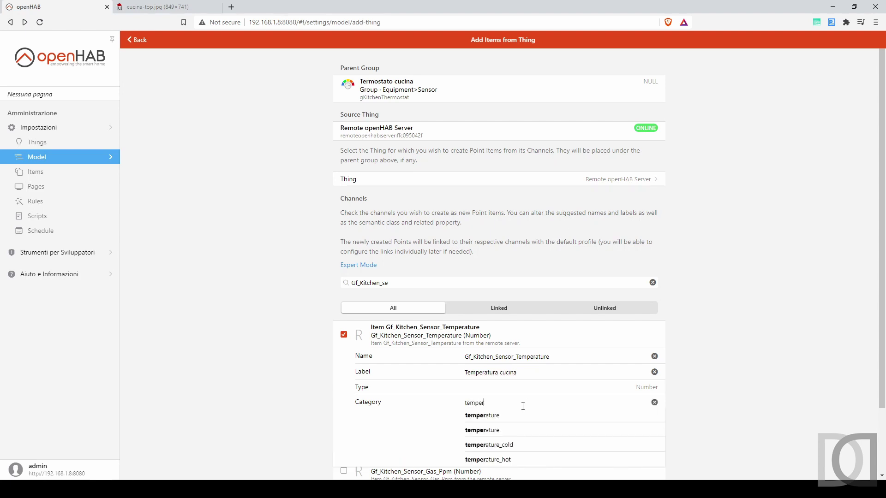
click(412, 444)
scroll(411, 362, down, 2)
click(416, 372)
click(332, 234)
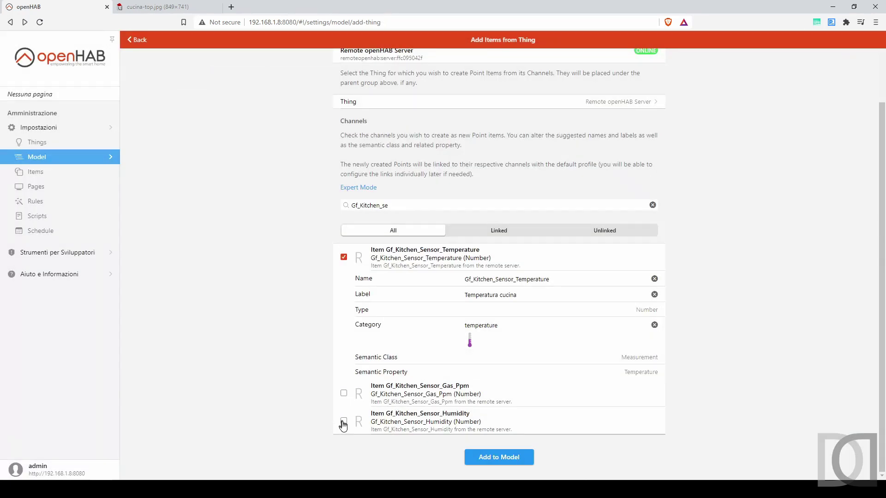
Include the humidity channel as Gf_Kitchen_Sensor_Humidity, labelled Umidità Cucina, with a humidity category, class Measurement and property Humidity, and add both points to the model
click(343, 421)
scroll(462, 370, down, 2)
triple_click(513, 365)
text(Umidità cucina)
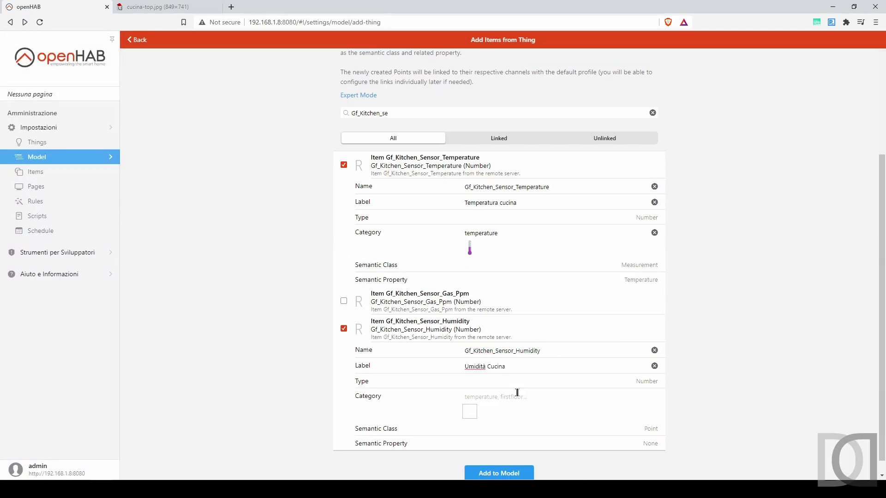
click(517, 397)
text(hum)
click(479, 406)
click(415, 428)
click(337, 242)
click(416, 443)
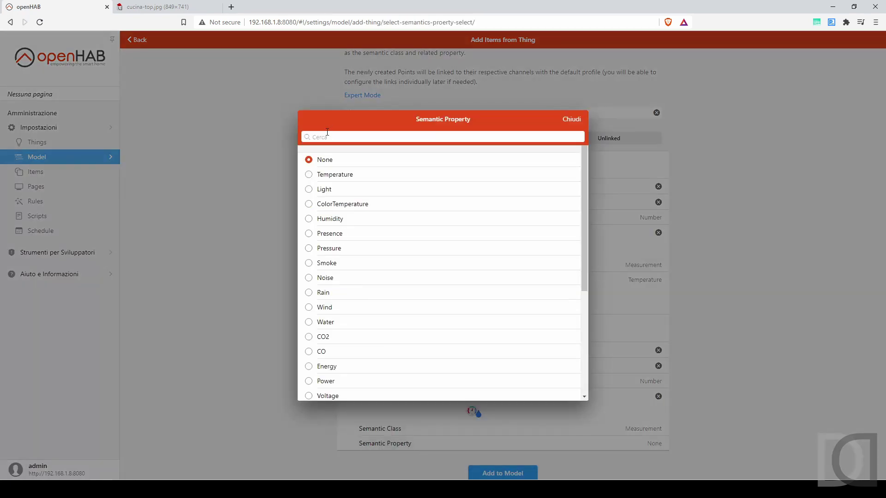
click(333, 205)
click(502, 474)
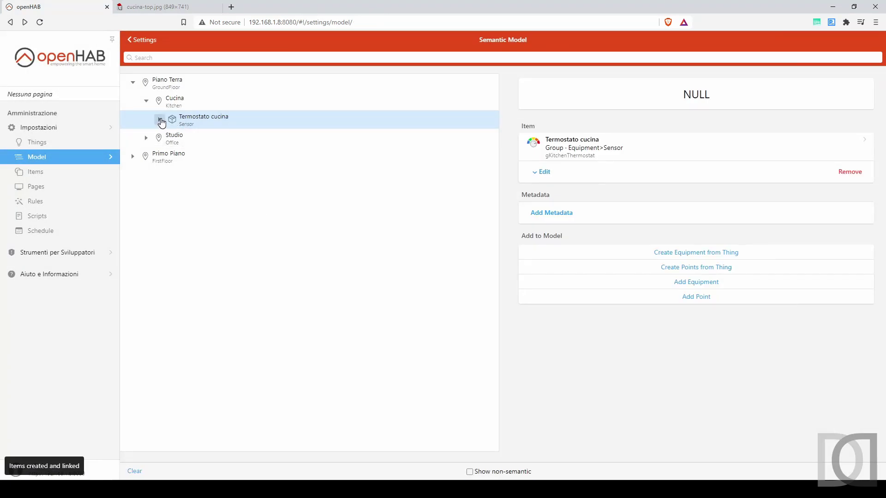
Expand Termostato cucina and check the details of its temperature and humidity points
click(160, 119)
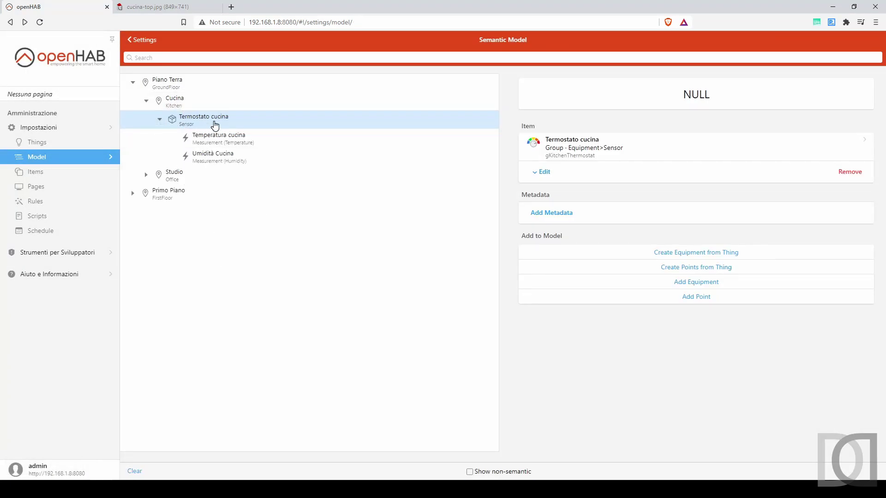
click(239, 138)
click(232, 157)
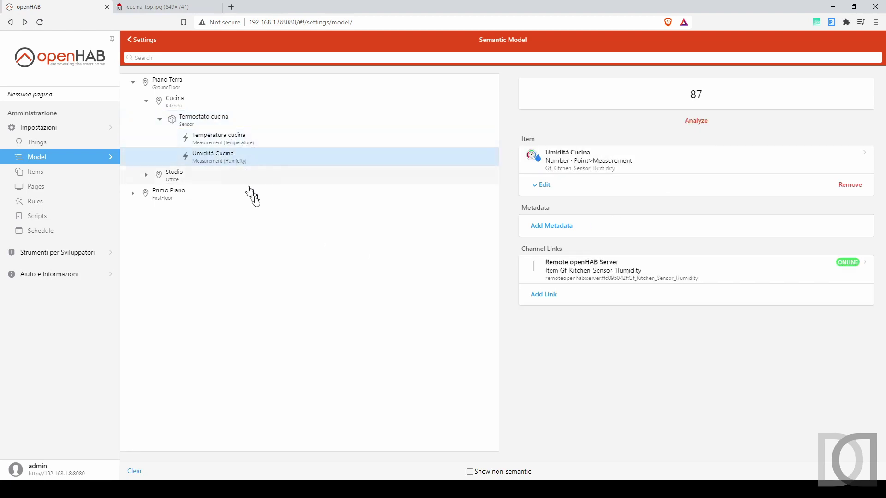
click(203, 127)
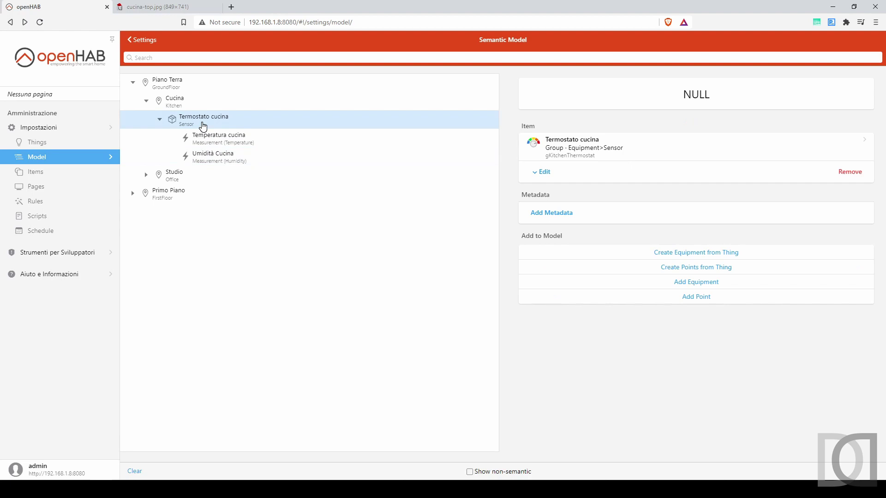
Start creating points for Cucina from the Remote openHAB Server thing, filter channels by gas and select Gf_Kitchen_Sensor_Gas_Ppm
click(160, 119)
click(176, 104)
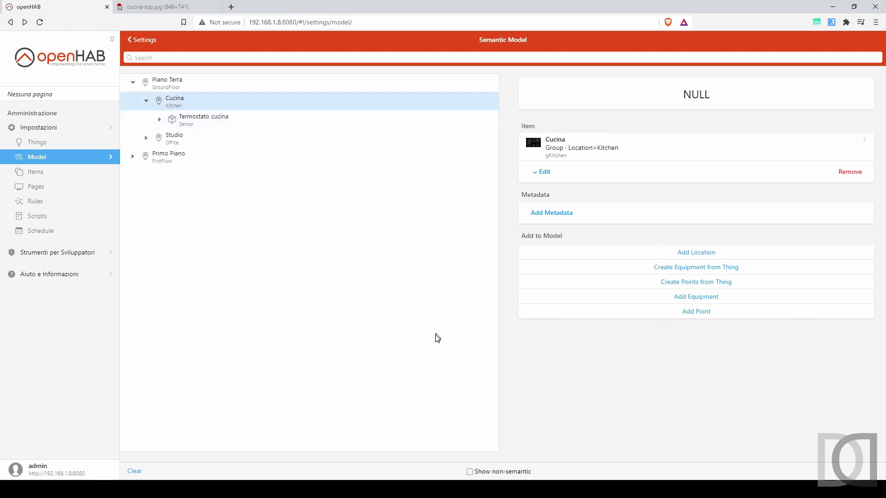
click(706, 282)
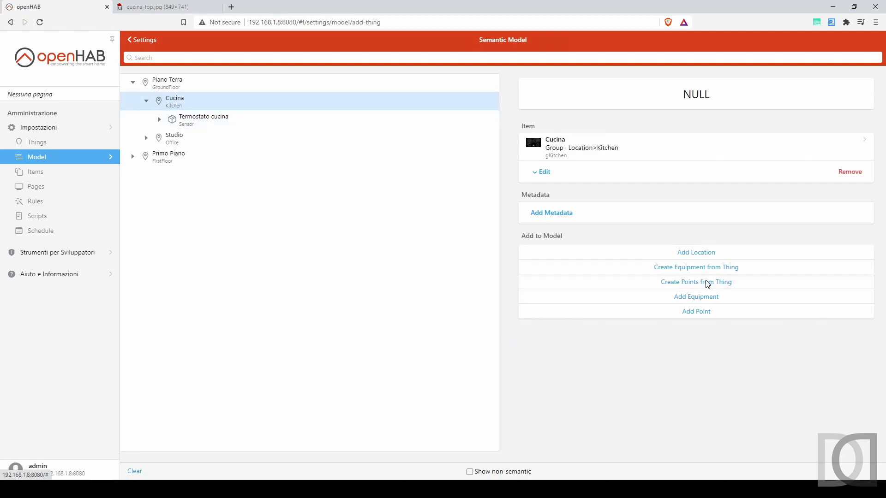
click(421, 142)
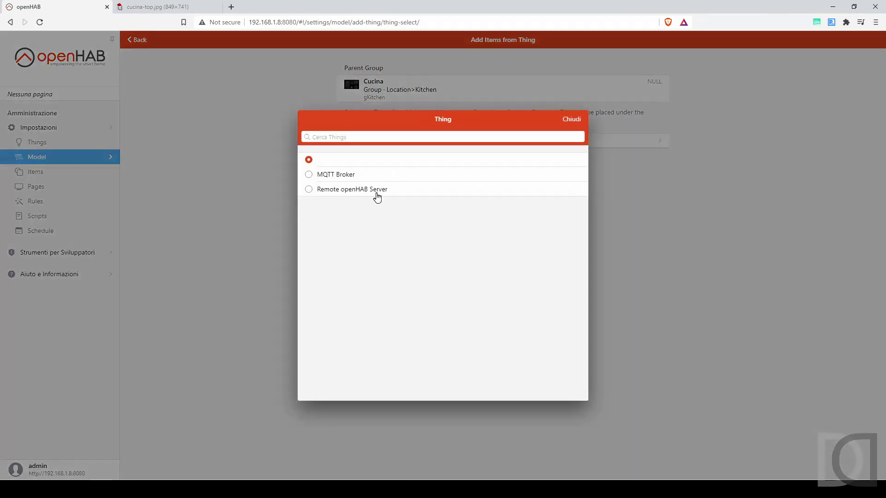
click(376, 191)
click(420, 281)
text(gas)
click(421, 337)
scroll(453, 362, down, 2)
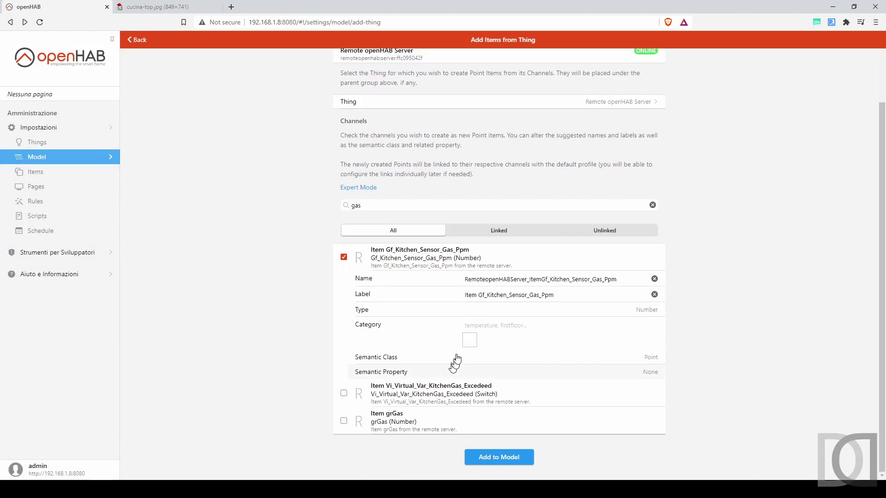
Name the gas point Gf_Kitchen_Sensor_Gas_Ppm, label it Gas Cucina, set category gas, class Measurement and property Gas, and add it to the model
double_click(502, 279)
triple_click(516, 294)
text(Gas Cucina)
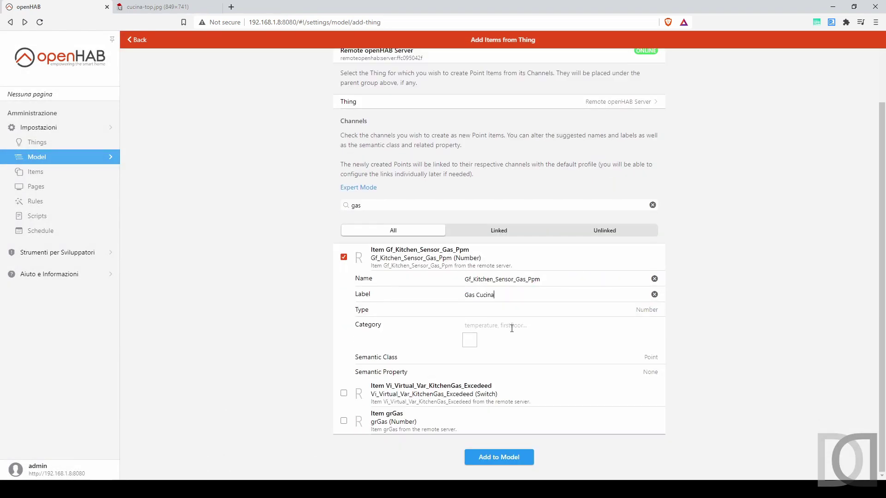
click(511, 329)
text(gas)
click(491, 357)
click(352, 249)
click(415, 372)
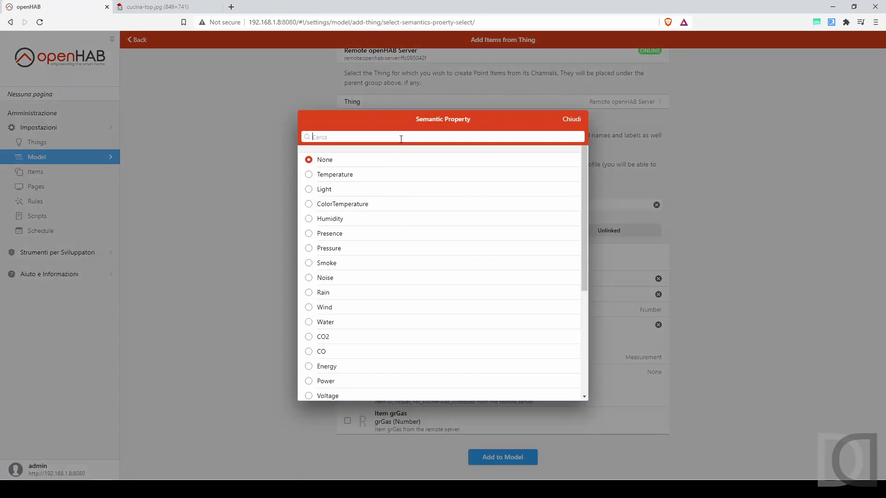
text(gas)
click(388, 163)
click(496, 458)
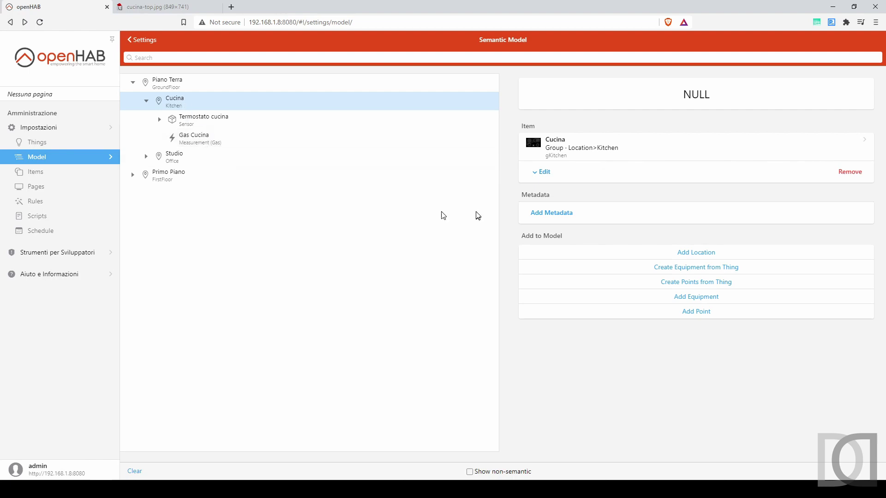
Start creating points for Cucina from the Remote openHAB Server thing, filter channels by Gf_Kitchen_Light and select Gf_Kitchen_Light_Lamp_Switch
click(706, 283)
click(388, 138)
click(360, 193)
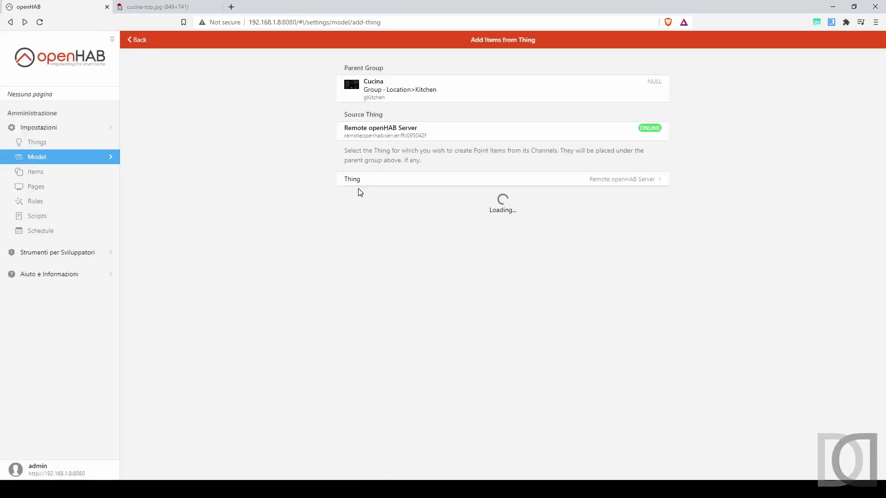
click(404, 282)
text(Gf_Kitchen_Light)
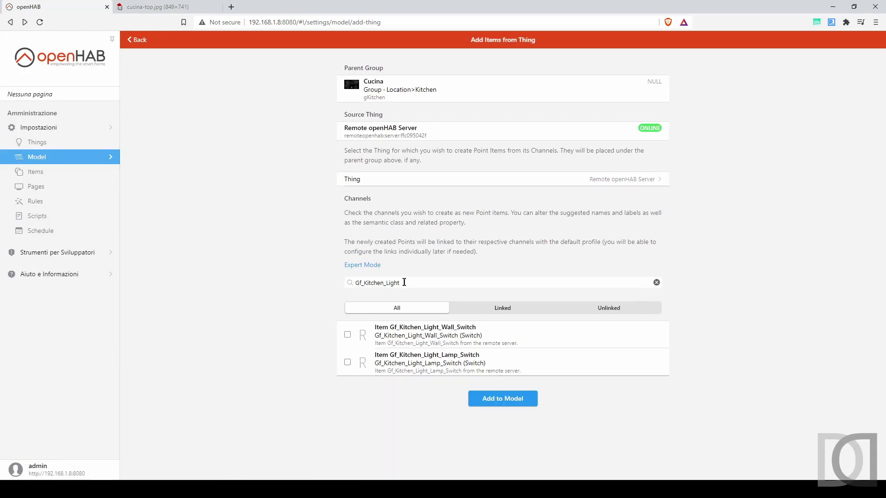
click(347, 362)
Label the lamp point Luce cucina, set category light, class Switch and property Light, add it to the model and view its details
triple_click(524, 400)
text(Luce cucina)
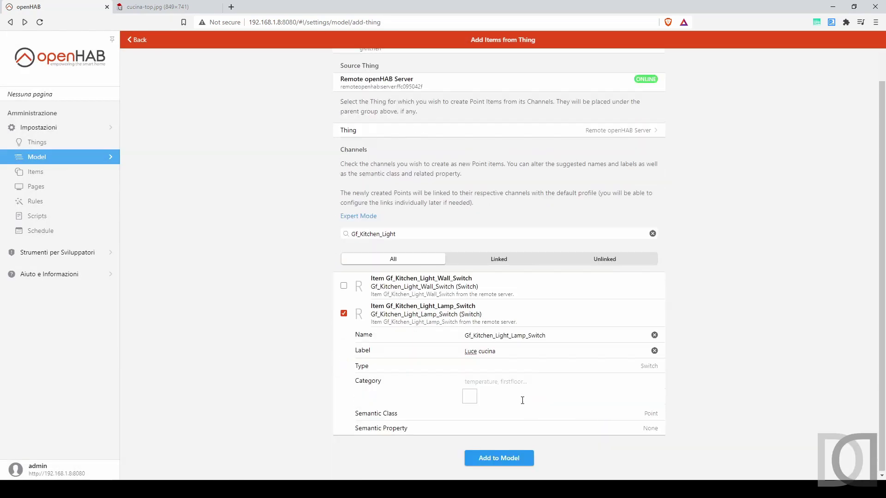
click(518, 380)
text(light)
click(486, 421)
click(469, 412)
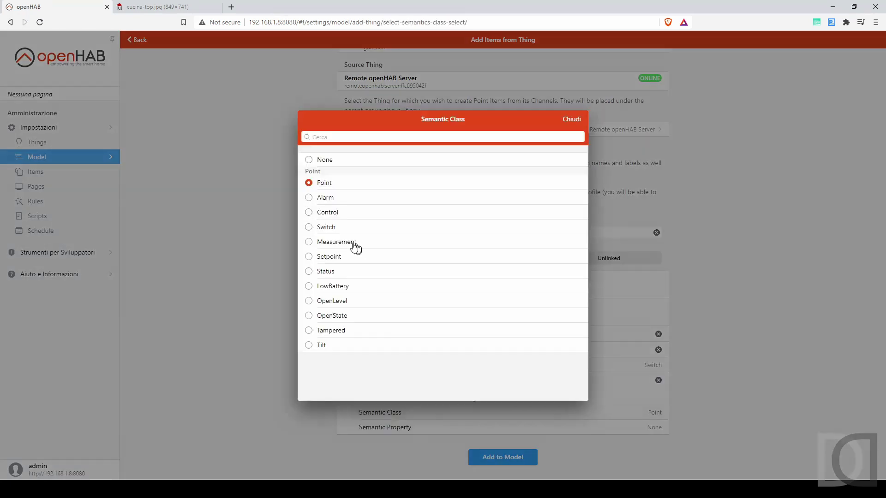
click(356, 248)
click(385, 428)
click(396, 190)
click(503, 458)
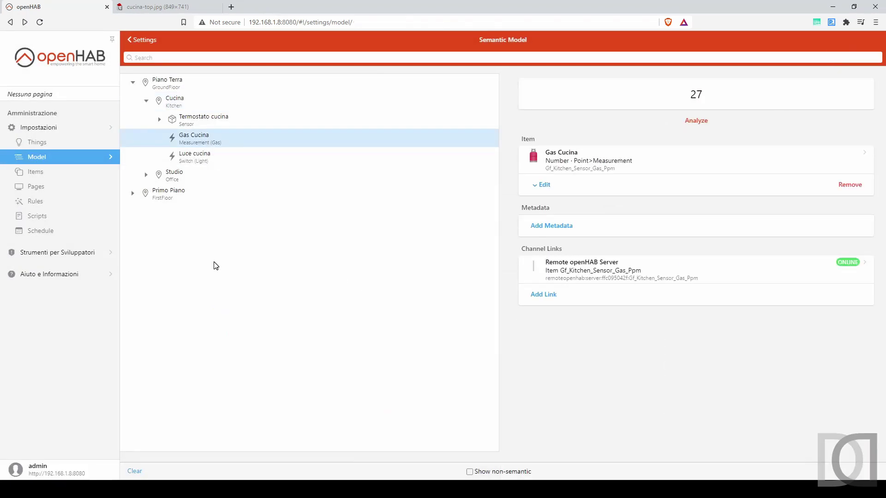
click(196, 160)
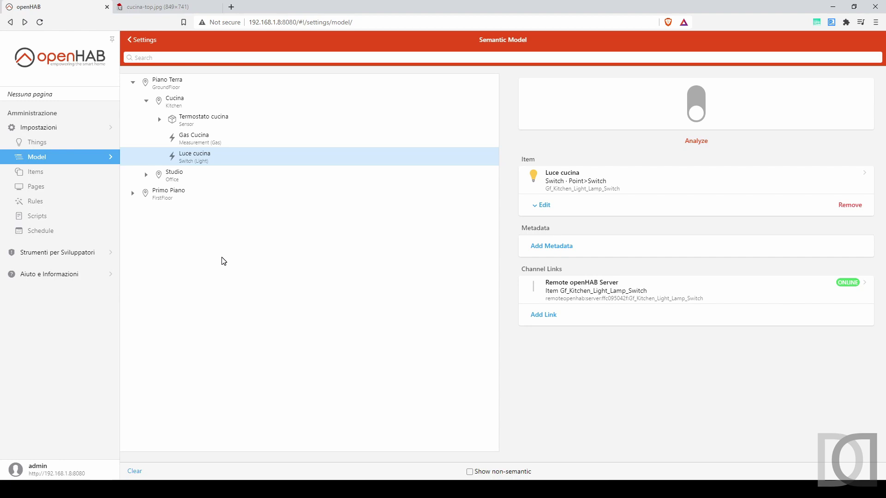
Create a new floor plan page labelled Cucina 2D and enable showing it on the sidebar
click(39, 192)
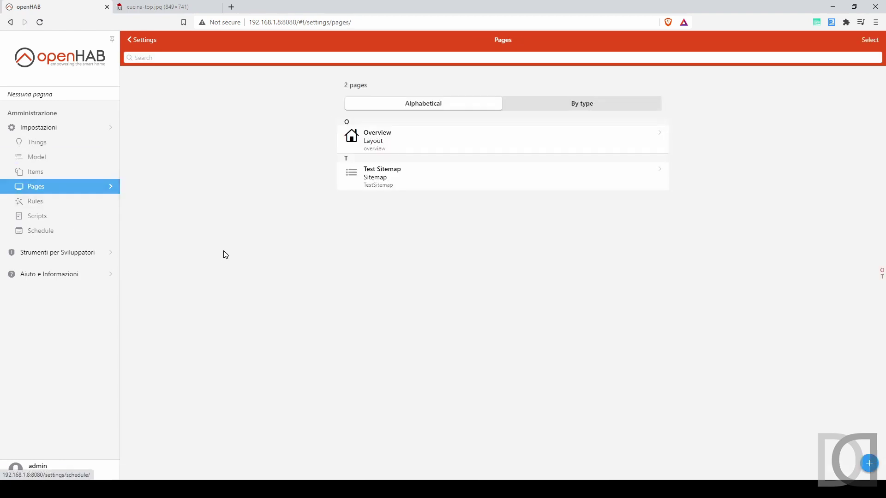
click(869, 464)
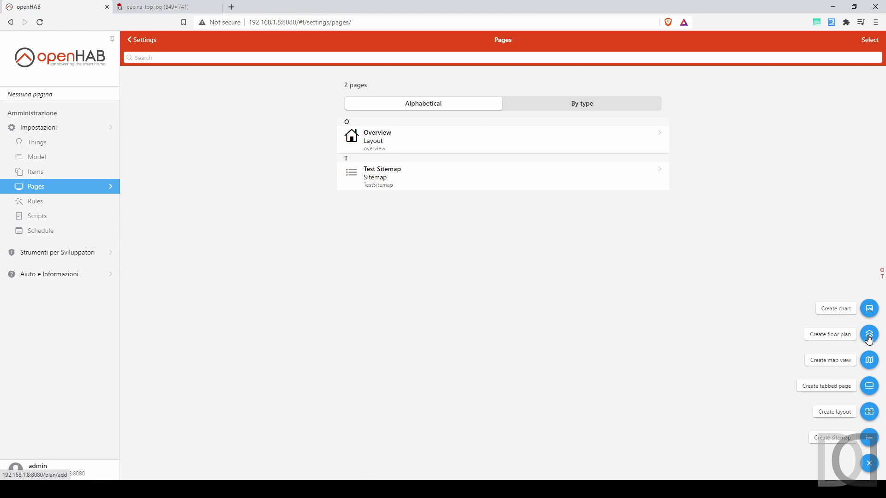
click(869, 338)
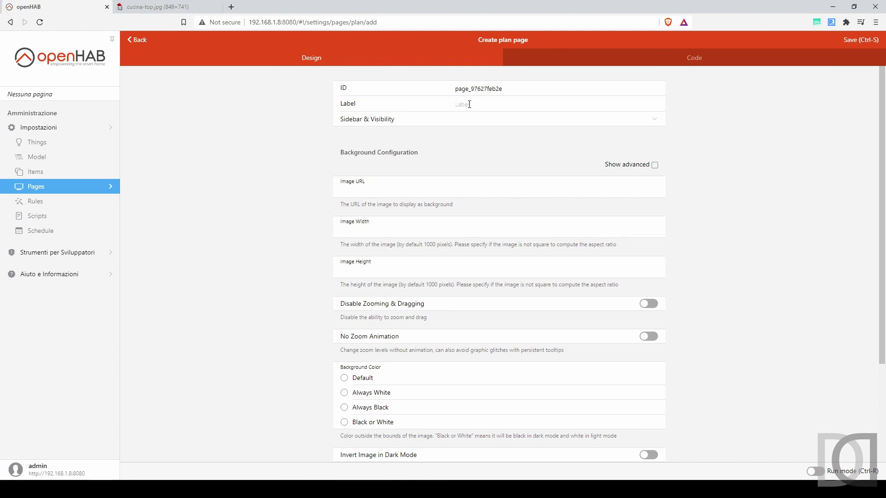
text(Cucina 2D)
click(391, 124)
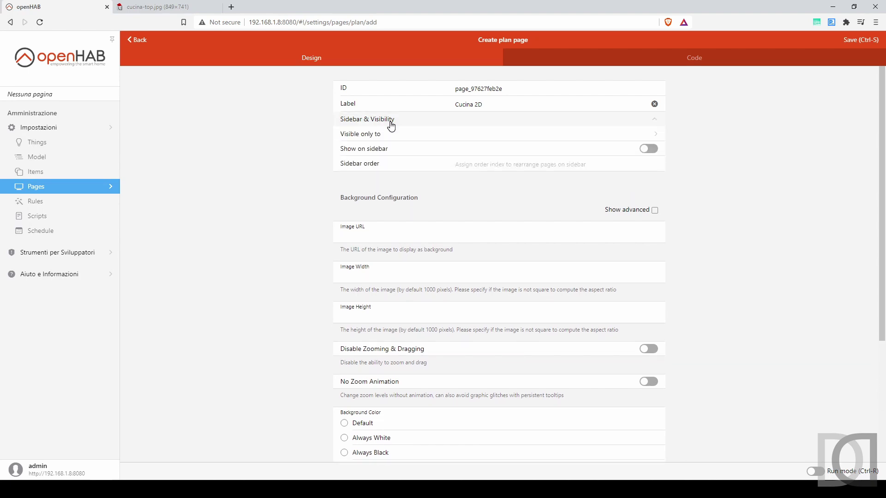
click(650, 149)
Copy the address of the cucina-top.jpg image and paste it as the plan's background image URL
click(166, 6)
click(303, 20)
key(ctrl+c)
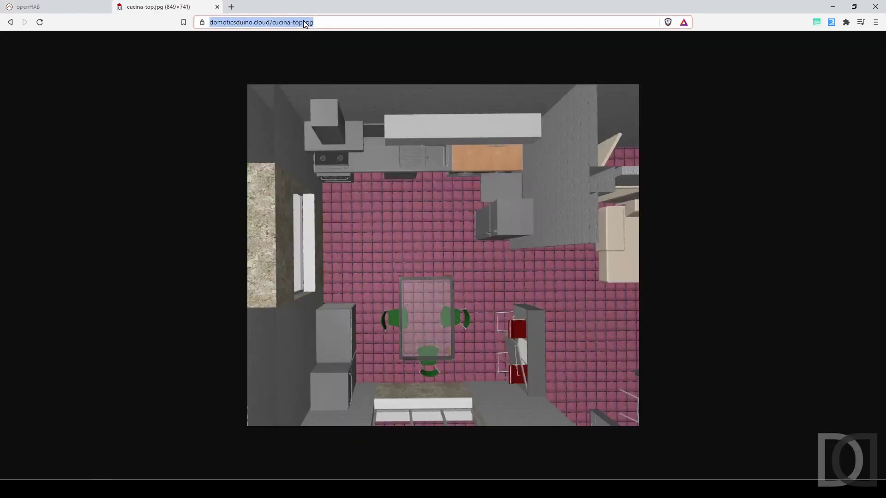
click(59, 6)
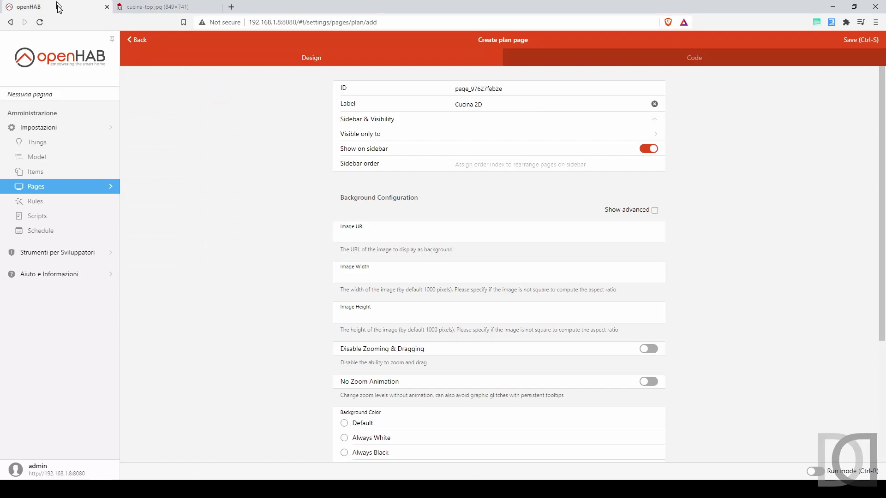
click(371, 236)
key(ctrl+v)
Set the plan's background color to Default and switch the page to Run mode
scroll(236, 209, down, 3)
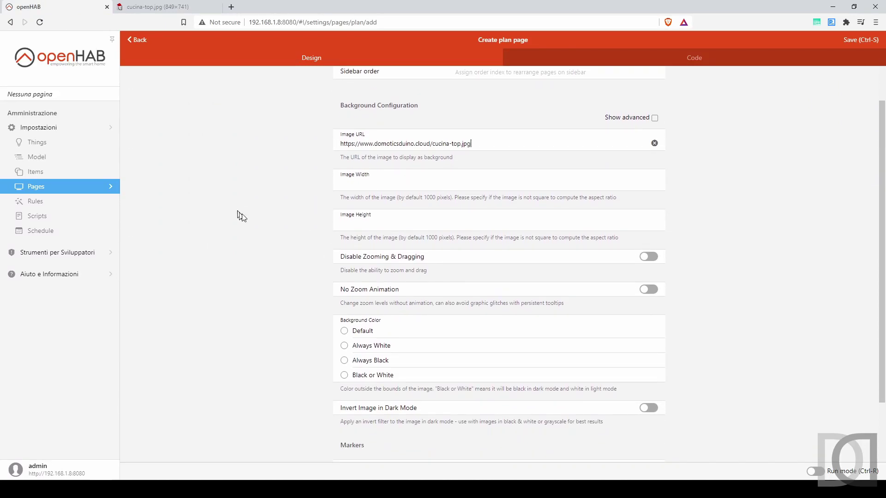
scroll(320, 233, down, 3)
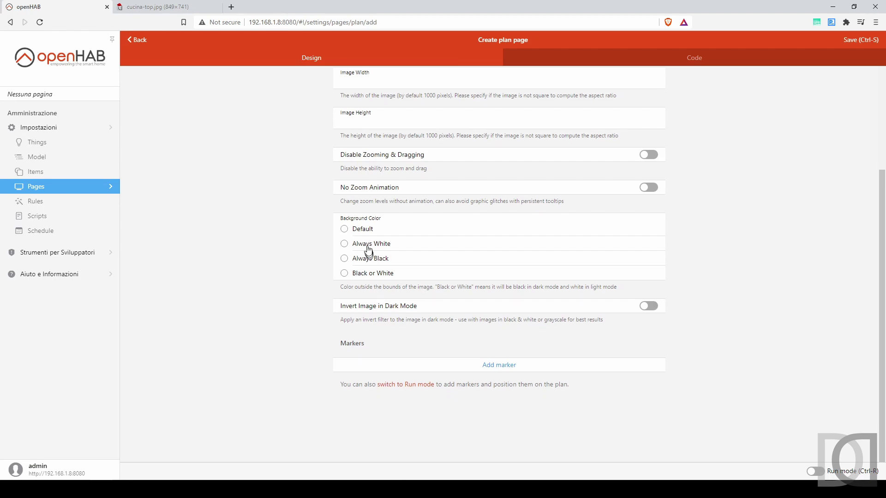
click(360, 229)
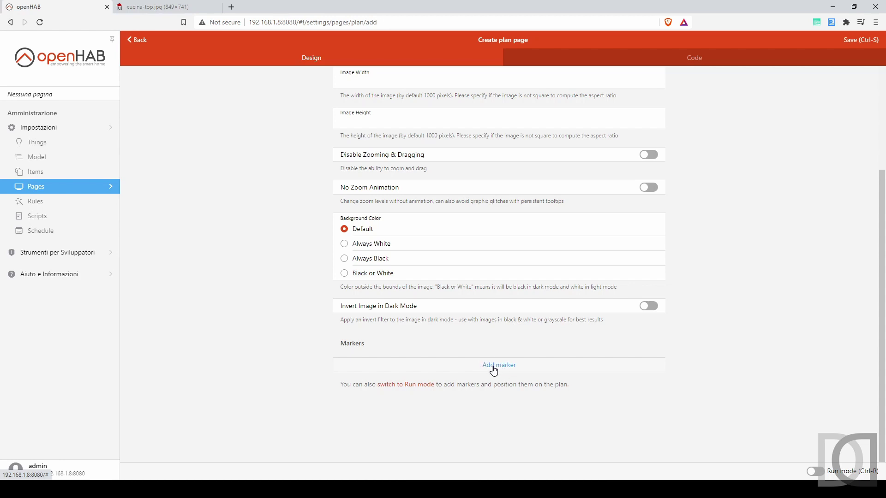
click(408, 390)
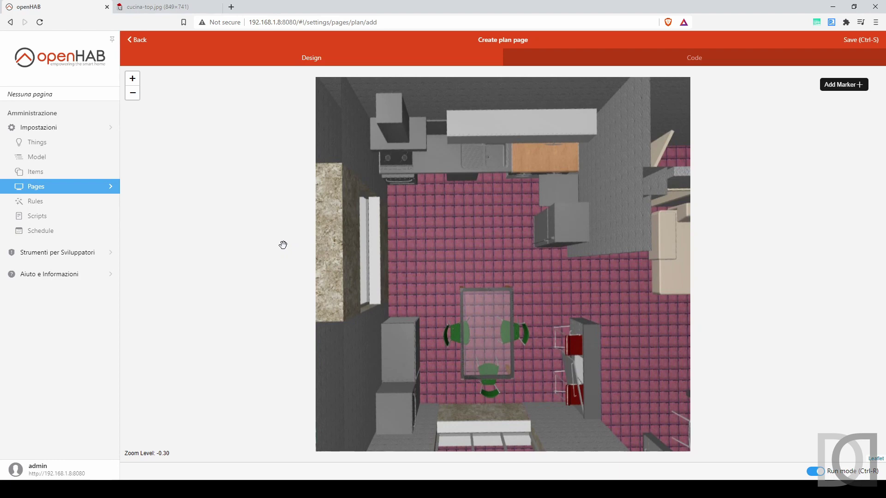
Add a marker to the floor plan and place it on the cooker hood above the stove
click(842, 90)
drag(410, 349, 392, 106)
click(391, 110)
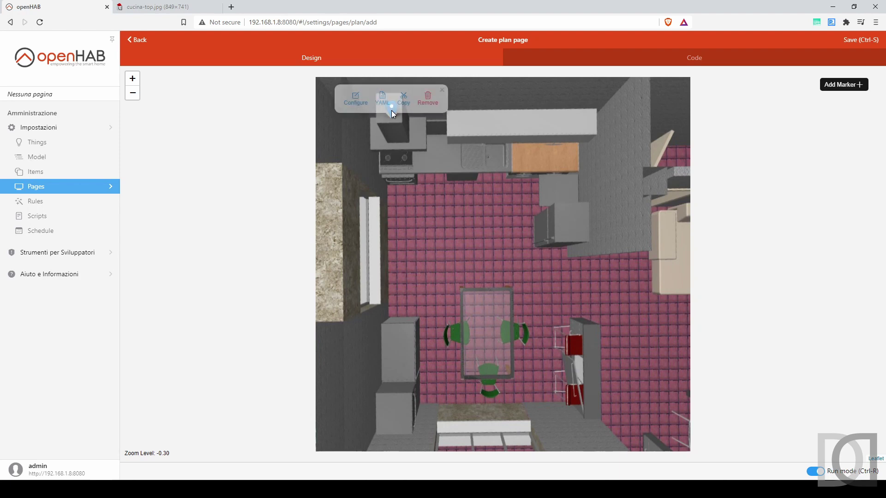
Name the stove marker Sensore GAS, link it to the Gas Cucina item and set its icon to oh:gas
click(355, 102)
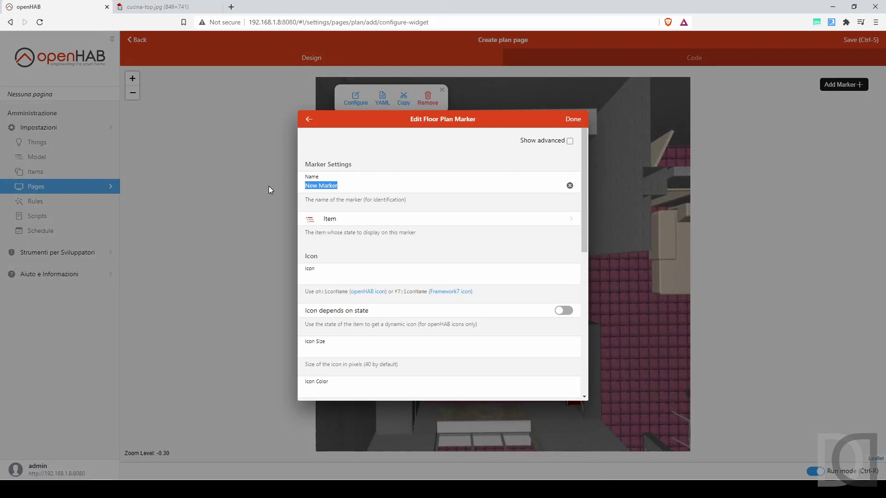
text(S)
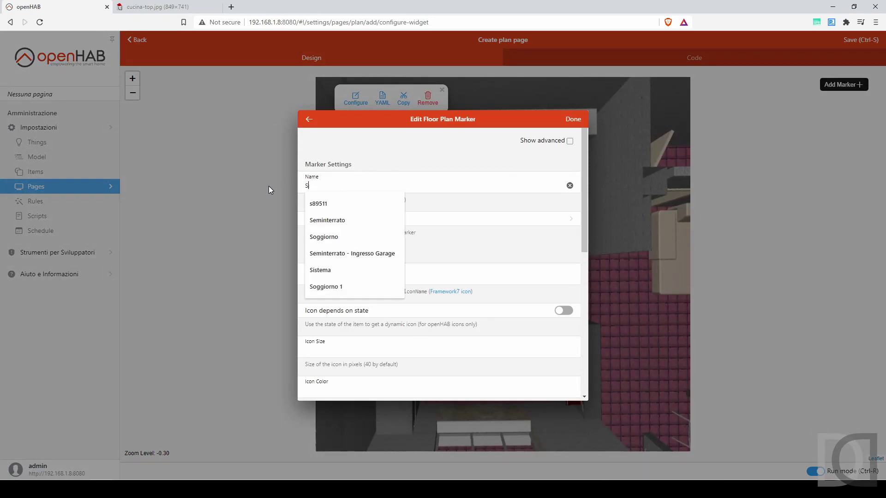
text(ensore GAS)
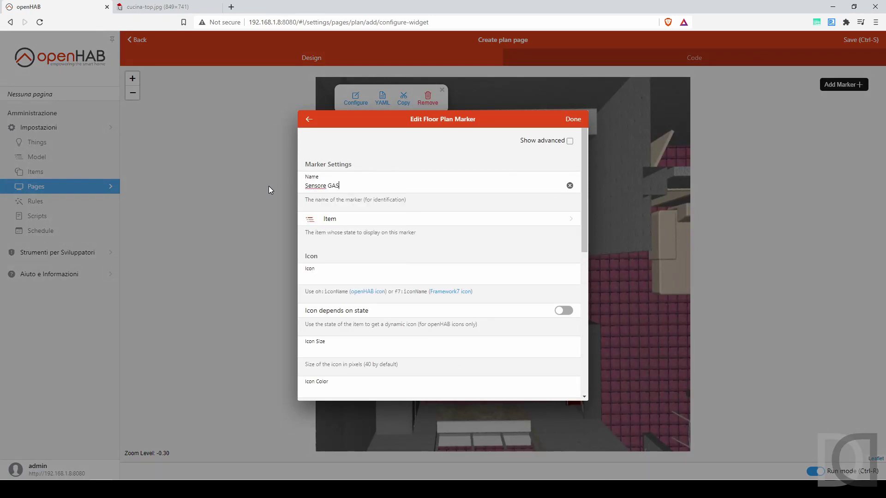
click(362, 221)
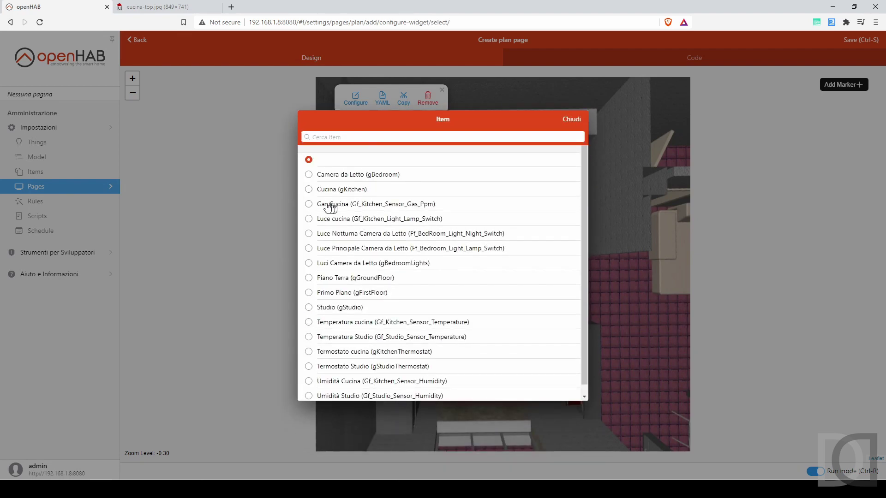
click(311, 205)
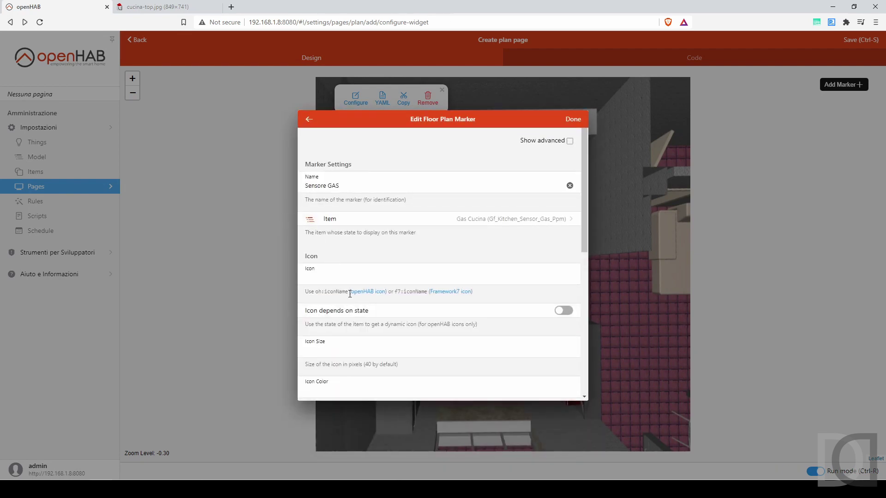
scroll(415, 261, down, 1)
click(360, 231)
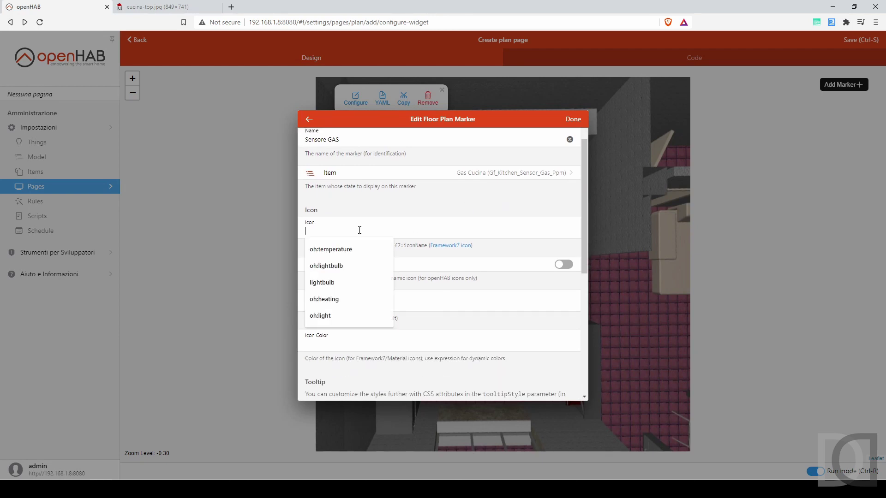
text(oh)
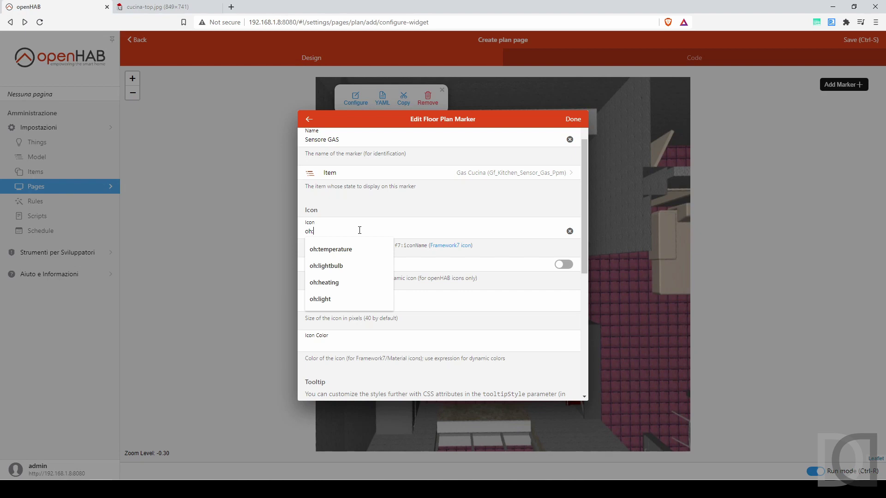
text(:gas)
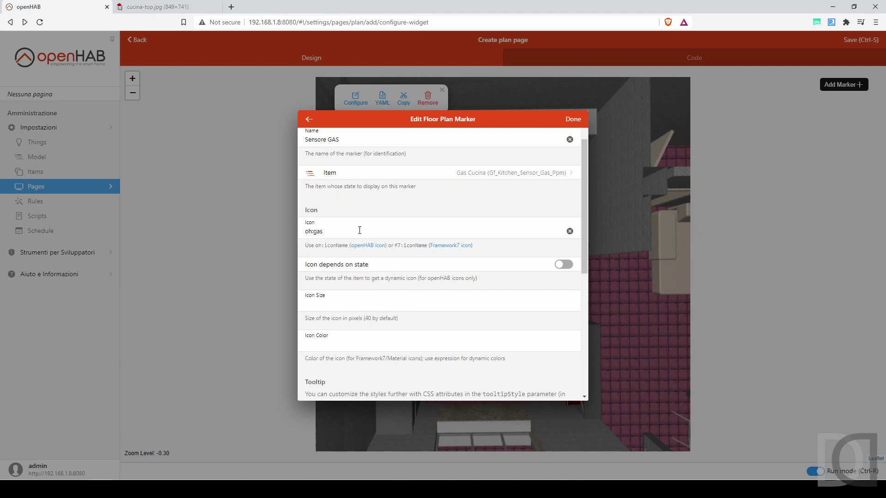
Make the gas marker always display its tooltip and finish its configuration
scroll(390, 277, down, 2)
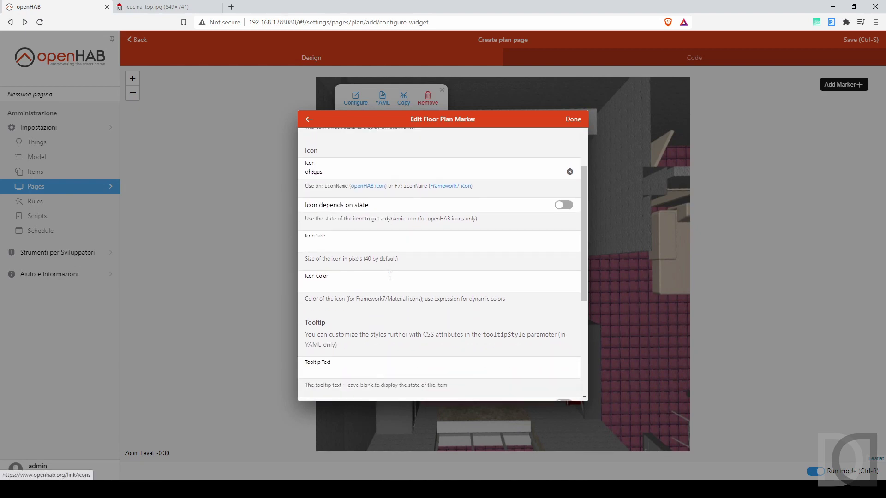
scroll(359, 249, down, 1)
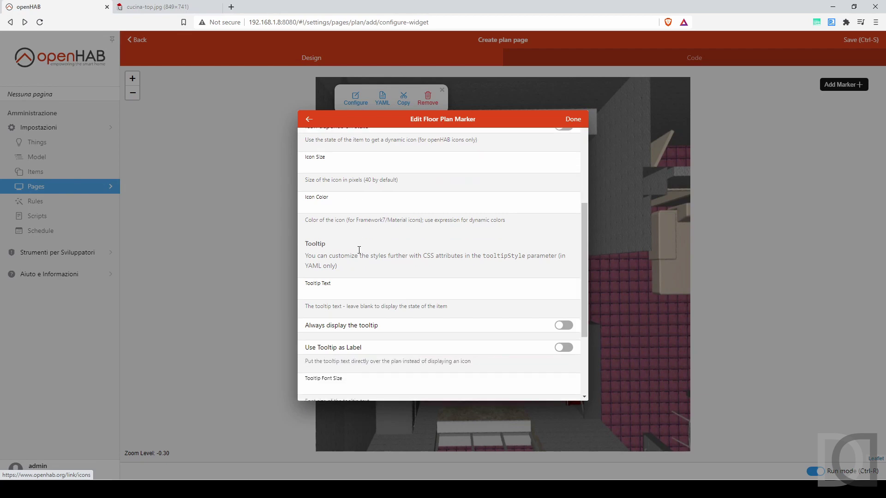
scroll(359, 249, down, 1)
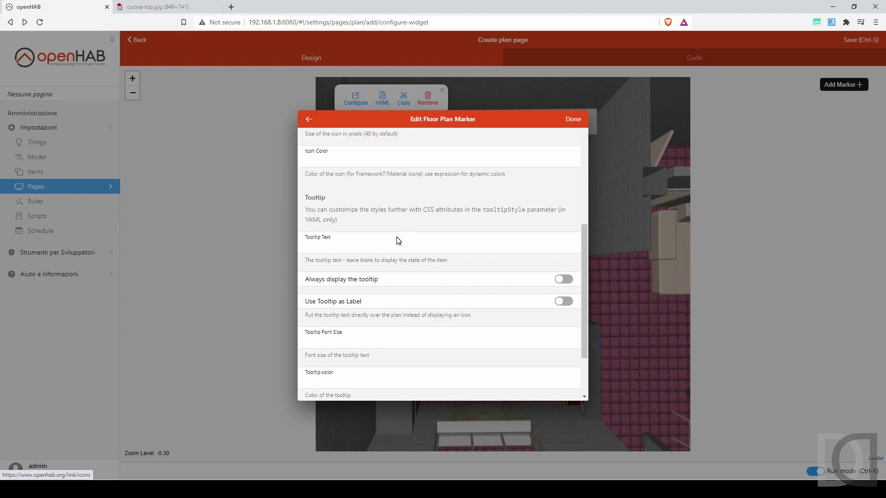
click(564, 279)
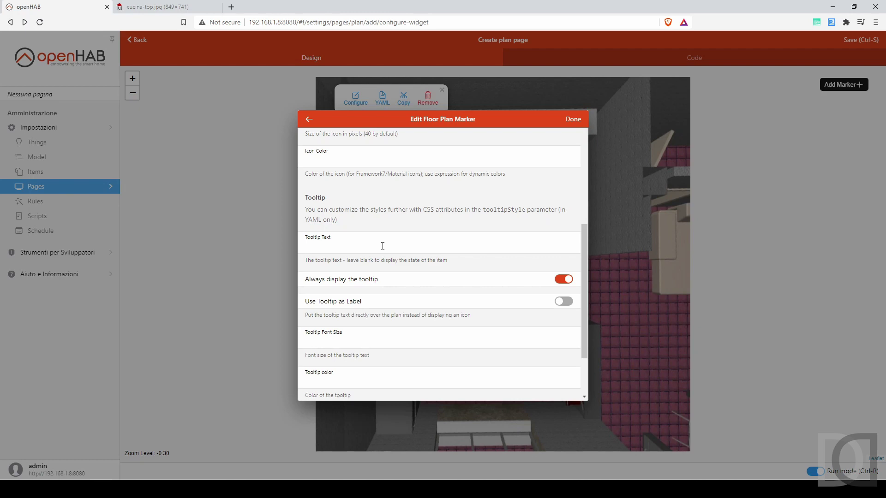
scroll(349, 288, down, 2)
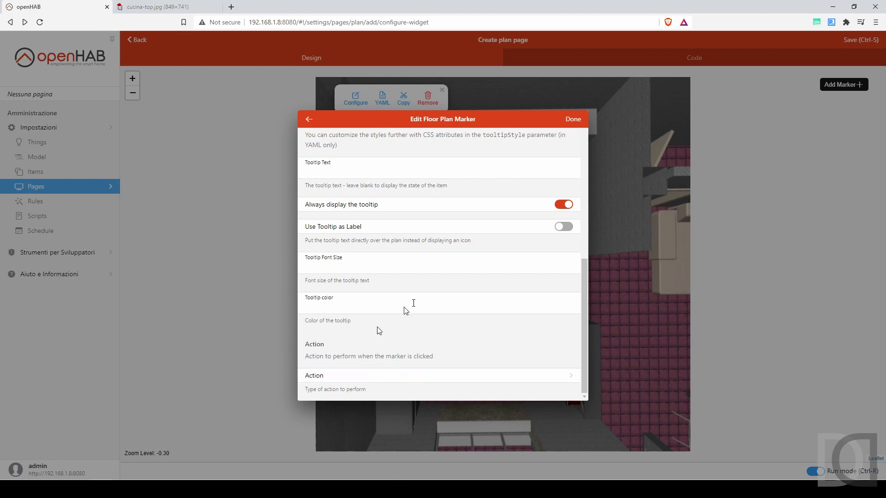
click(573, 120)
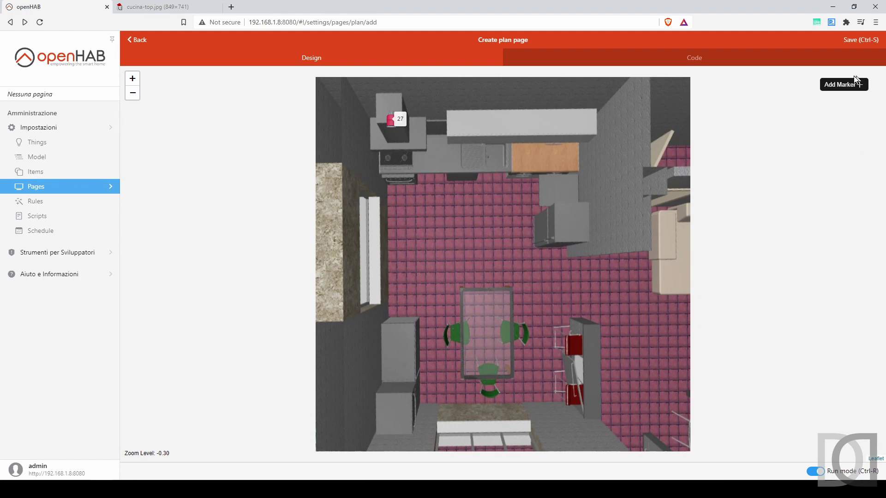
Add a second marker and place it in the middle of the kitchen floor, just above the table
click(847, 86)
mouse_move(411, 353)
mouse_down()
mouse_move(497, 277)
mouse_move(489, 264)
mouse_up()
click(489, 266)
Name the marker above the table Luce cucina and link it to the Luce cucina item (Gf_Kitchen_Light_Lamp_Switch)
click(457, 256)
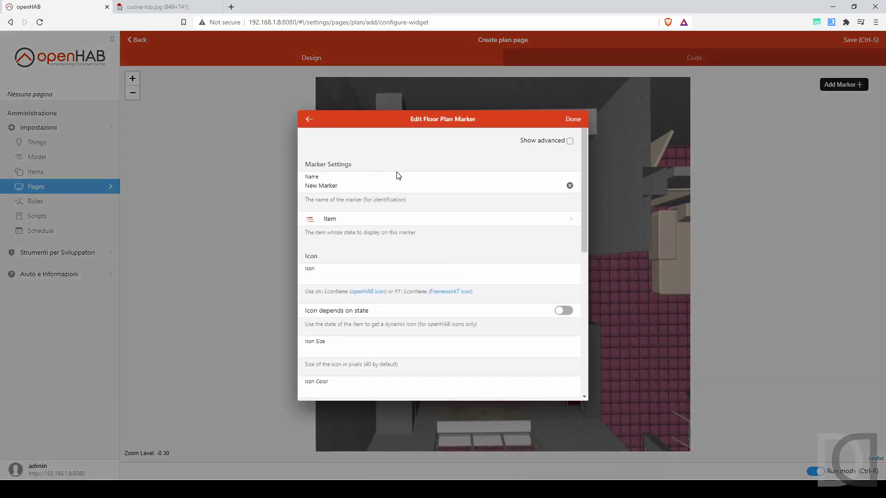
drag(341, 185, 270, 188)
text(Luce cucina)
click(333, 221)
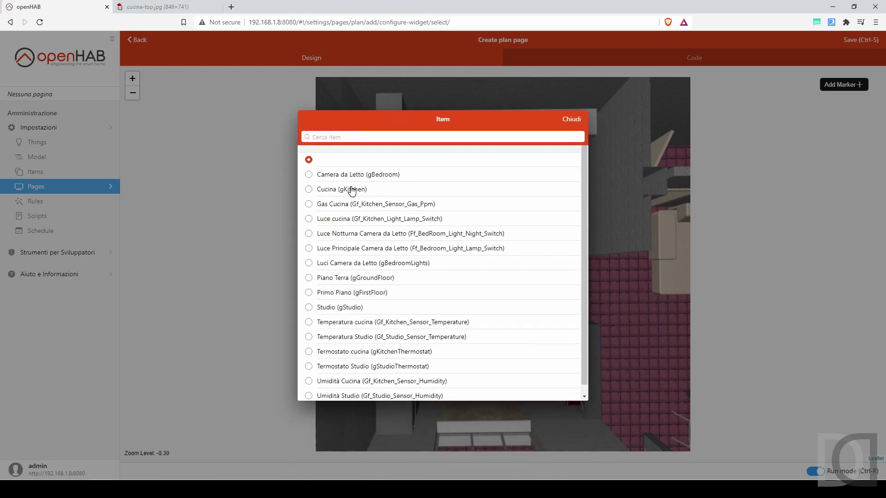
click(346, 219)
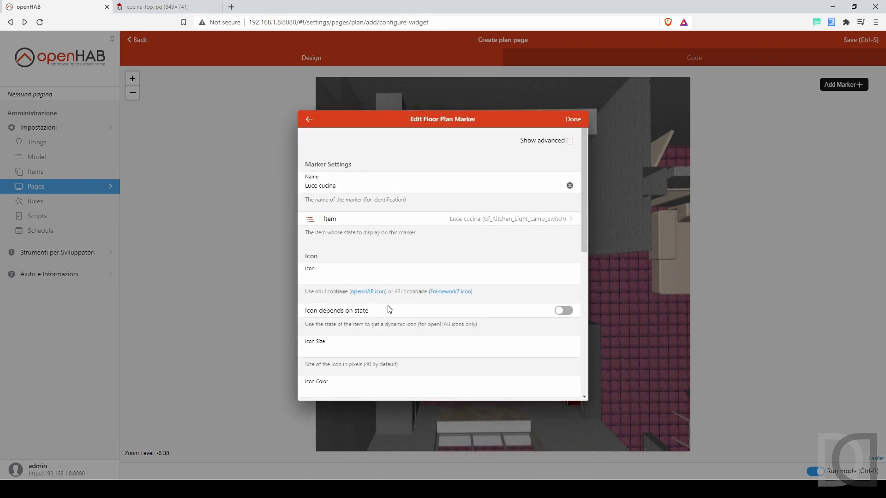
Give the light marker the oh:light icon, make the icon depend on the item's state and set its size to 80
click(330, 276)
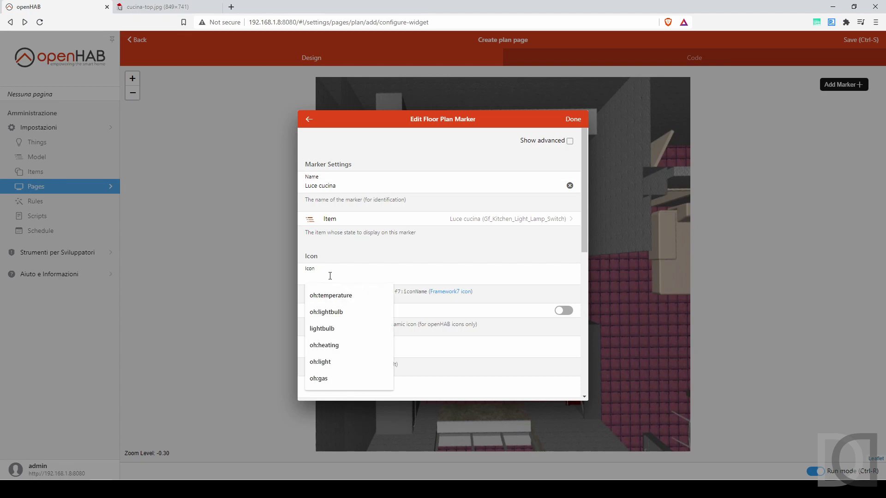
text(oh:light)
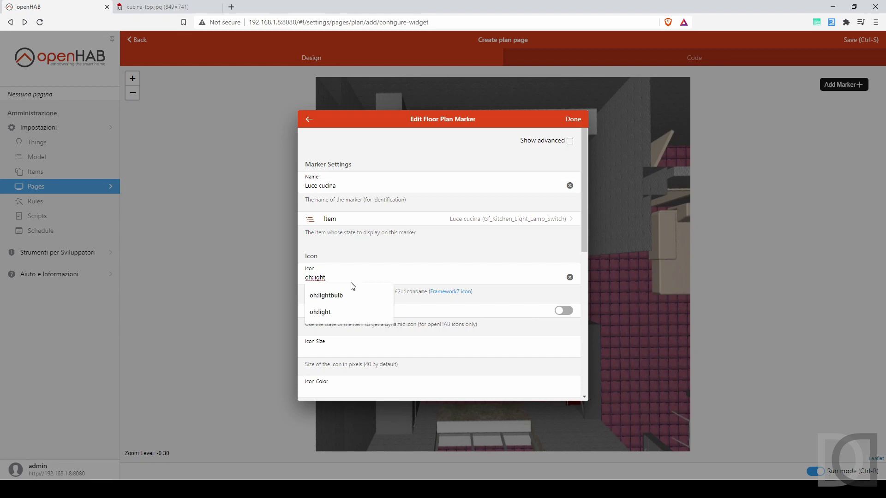
click(385, 256)
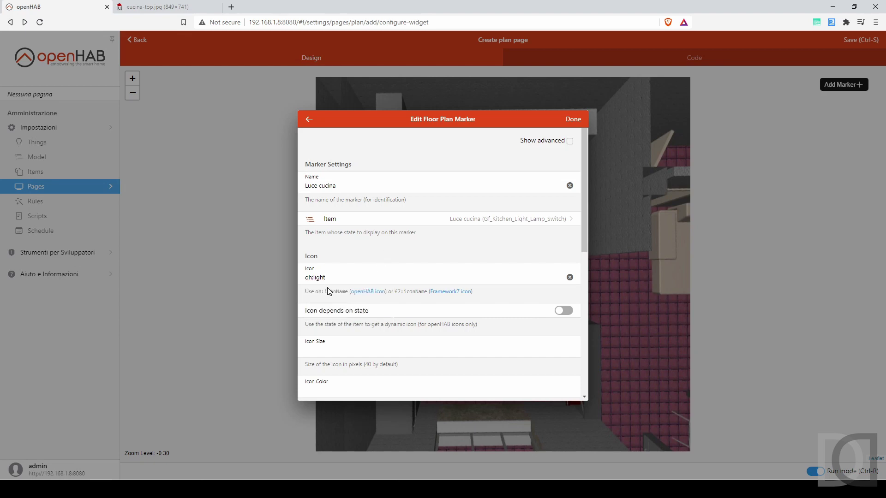
click(563, 313)
scroll(394, 314, down, 2)
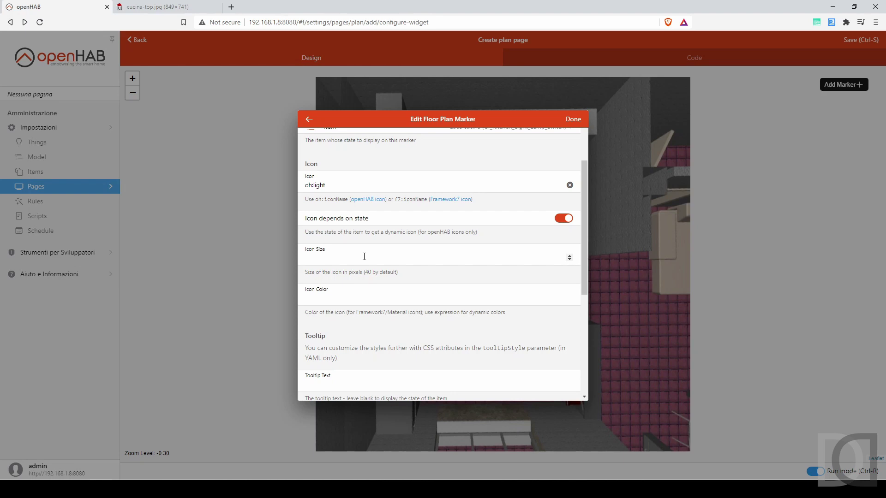
text(80)
Set the light marker's action to Toggle item with command ON and toggle command OFF, and finish its configuration
scroll(358, 303, down, 1)
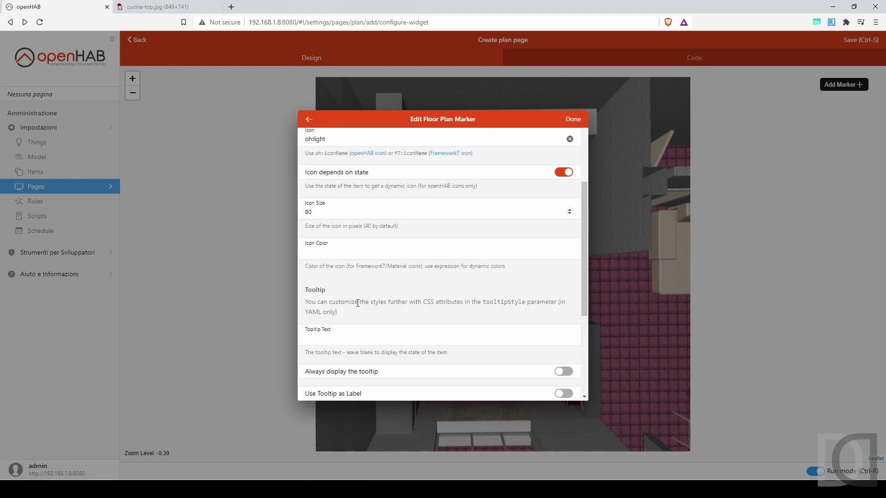
scroll(357, 303, down, 3)
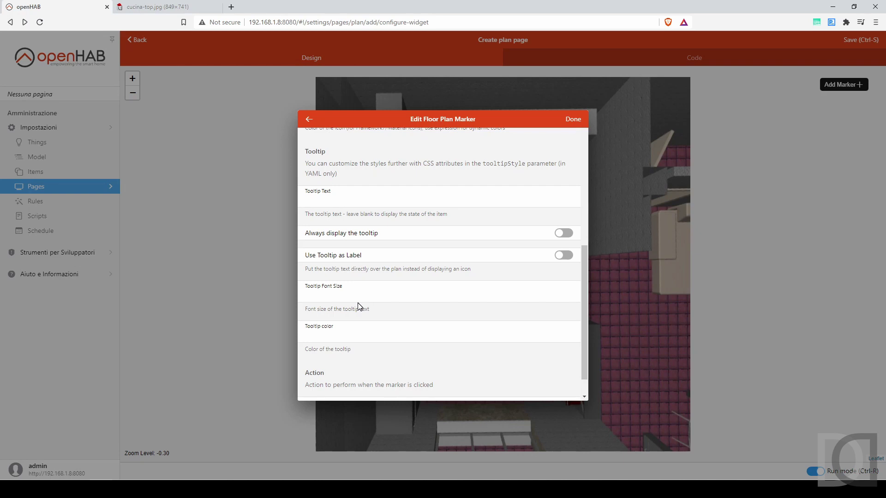
scroll(359, 306, down, 1)
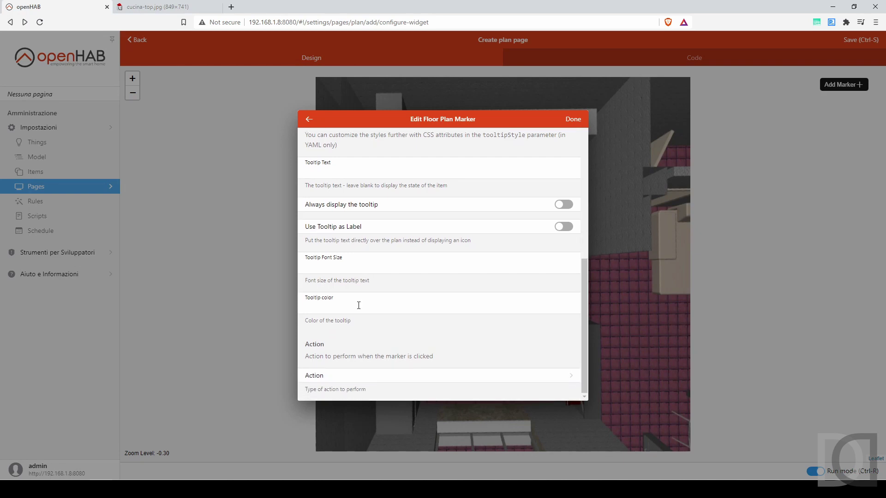
click(324, 381)
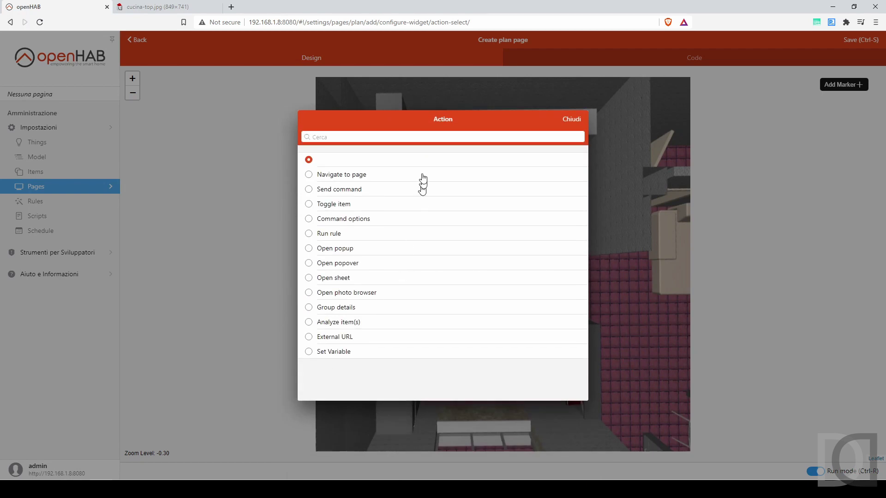
click(341, 207)
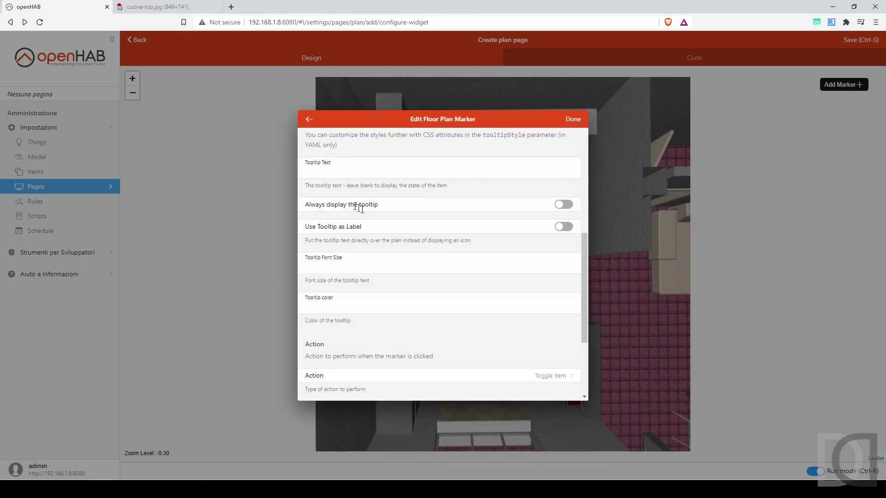
scroll(342, 206, down, 3)
click(342, 316)
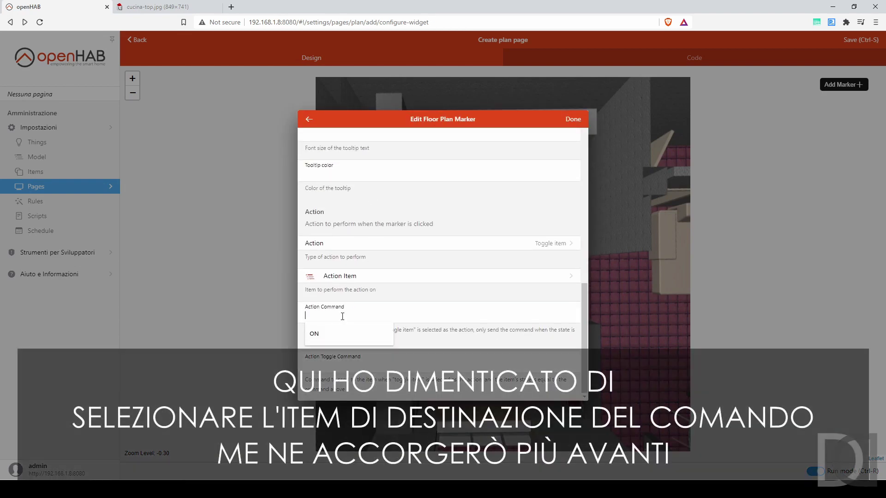
text(ON)
click(366, 366)
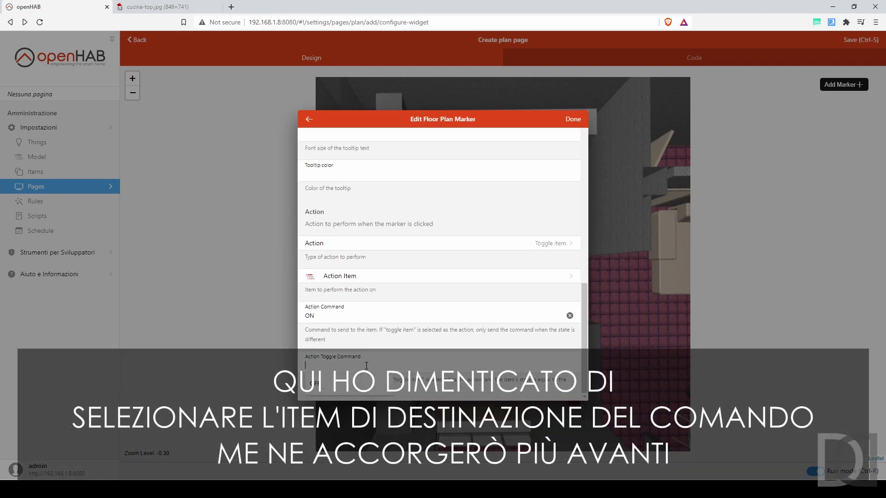
text(OFF)
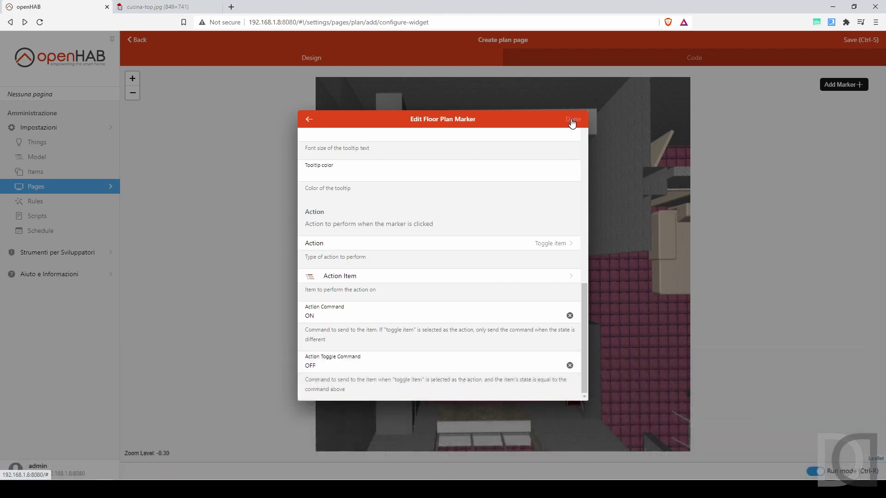
click(573, 121)
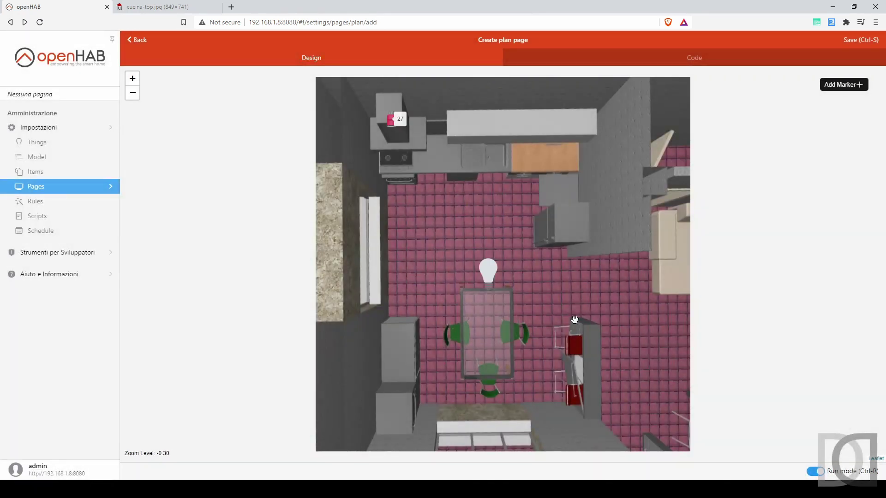
Move the light marker to the open floor between window and fridge, and place a new marker on the lower wall below the red chairs
mouse_move(488, 274)
mouse_down()
mouse_move(464, 235)
mouse_move(463, 247)
mouse_up()
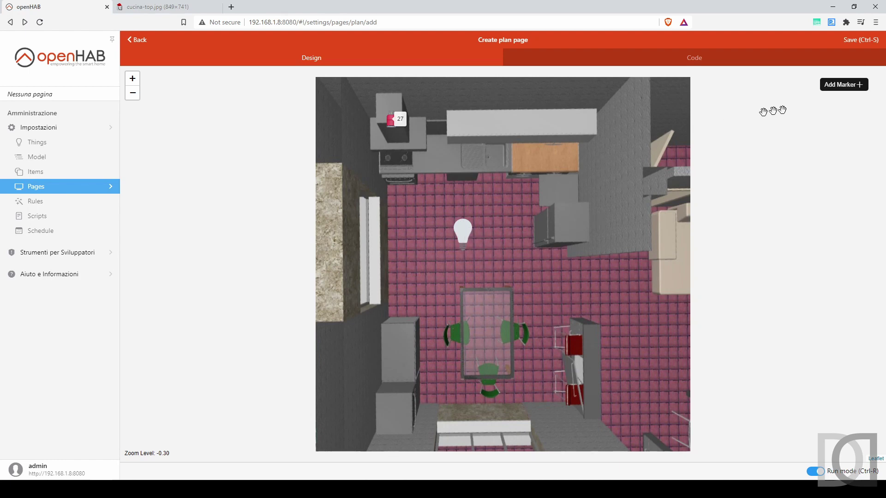
click(839, 88)
mouse_move(414, 354)
mouse_down()
mouse_move(593, 413)
mouse_move(564, 417)
mouse_up()
click(564, 417)
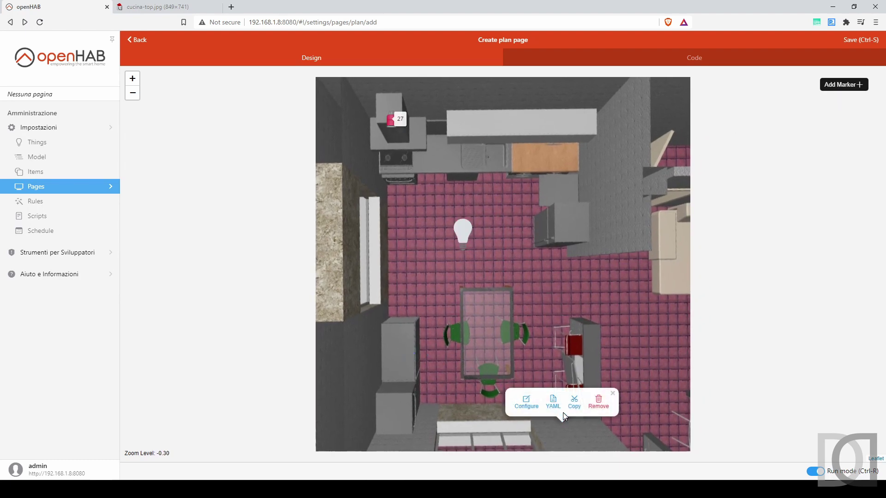
Name the new wall marker Termostato cucina and link it to the Termostato cucina item (gKitchenThermostat)
click(526, 408)
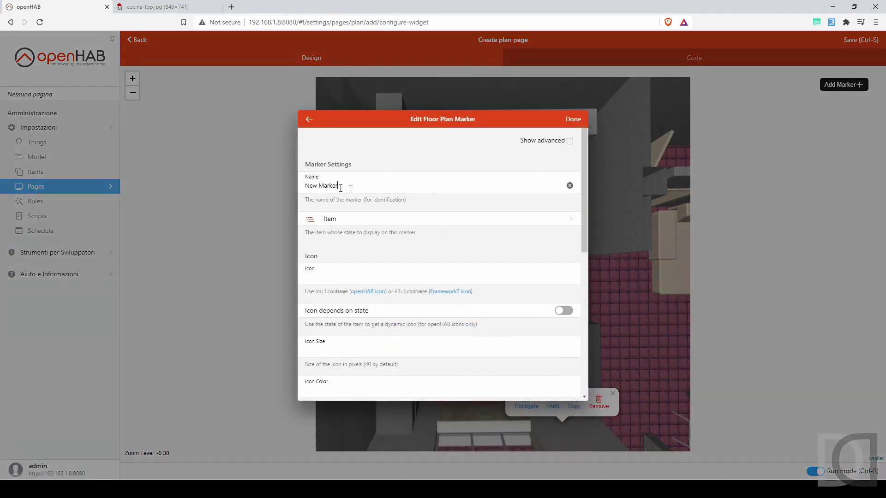
drag(346, 185, 262, 190)
text(Termostato cucina)
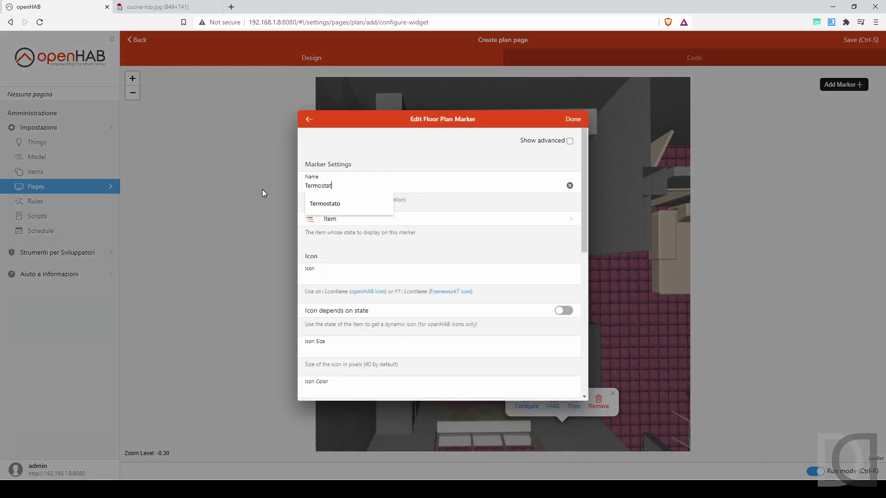
click(335, 220)
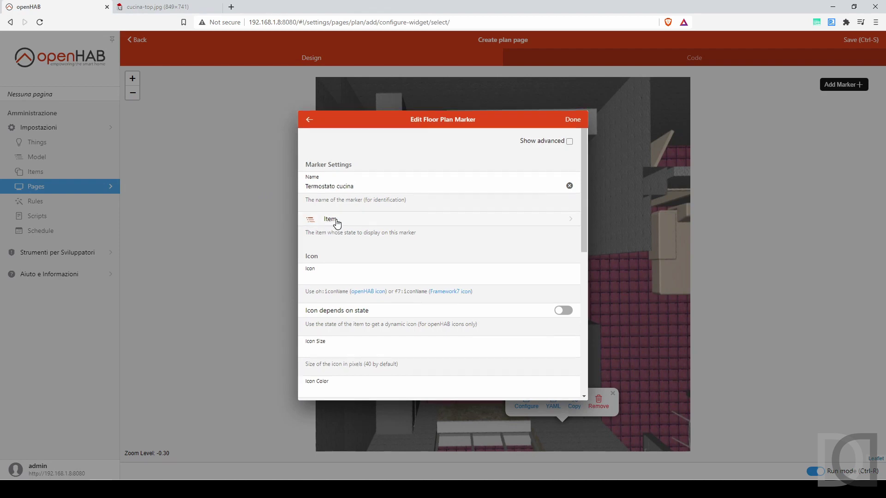
click(358, 135)
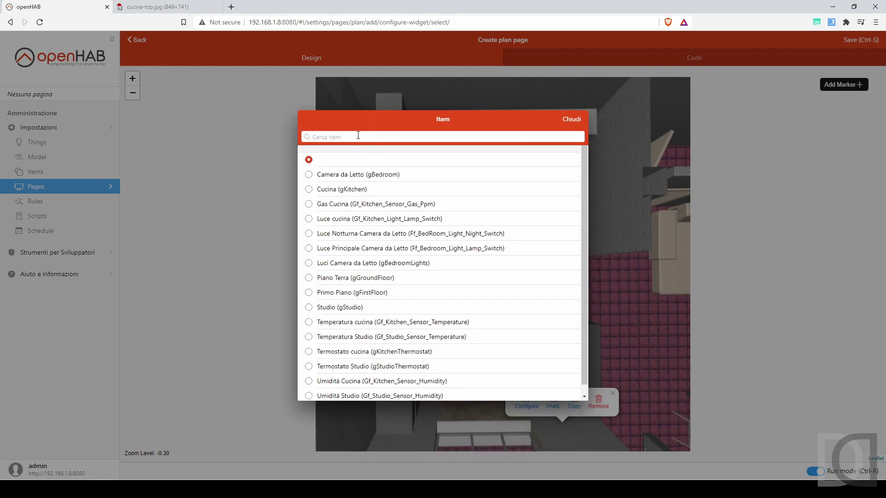
text(ther)
click(349, 160)
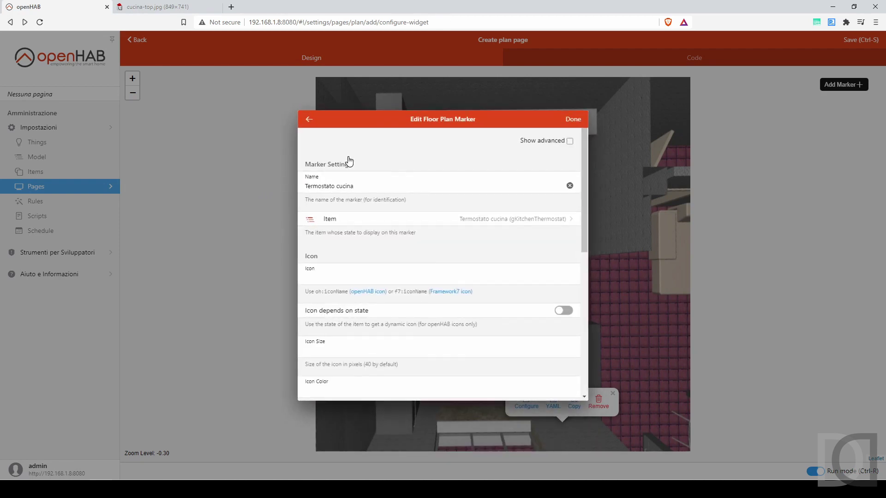
Set the thermostat marker's icon to oh:heating
click(334, 279)
text(oh:heating)
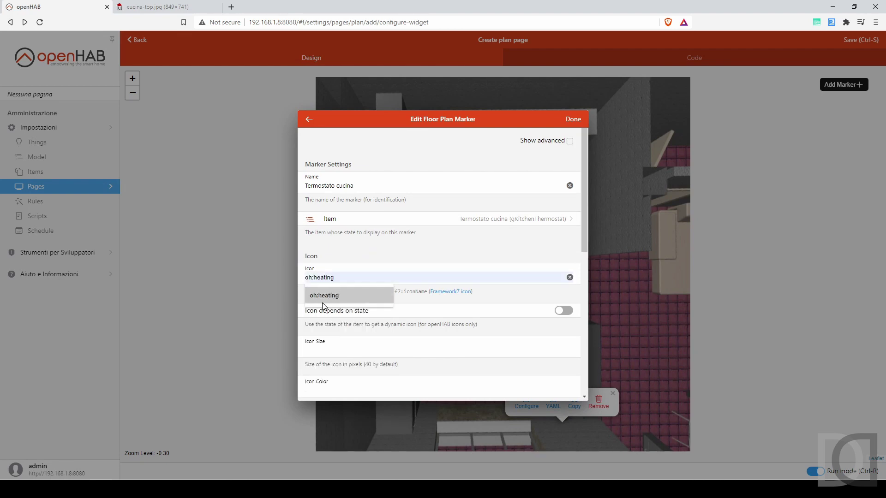
click(324, 295)
Set the thermostat marker's action to Group details for the Termostato cucina group (gKitchenThermostat) and finish its configuration
scroll(331, 301, down, 3)
scroll(330, 302, down, 3)
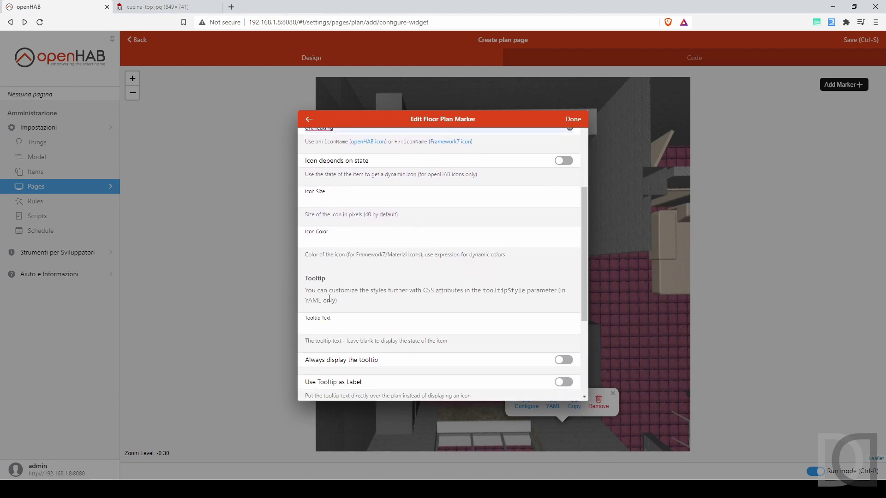
scroll(329, 299, down, 1)
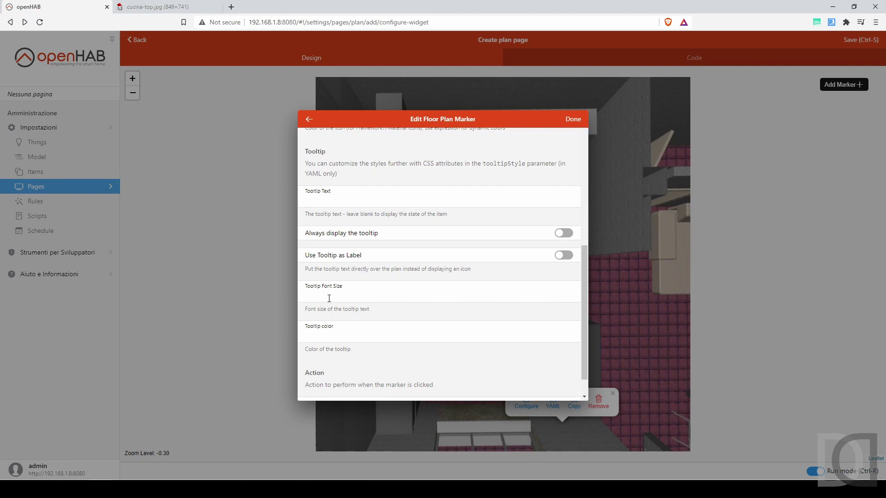
scroll(329, 299, down, 1)
click(327, 381)
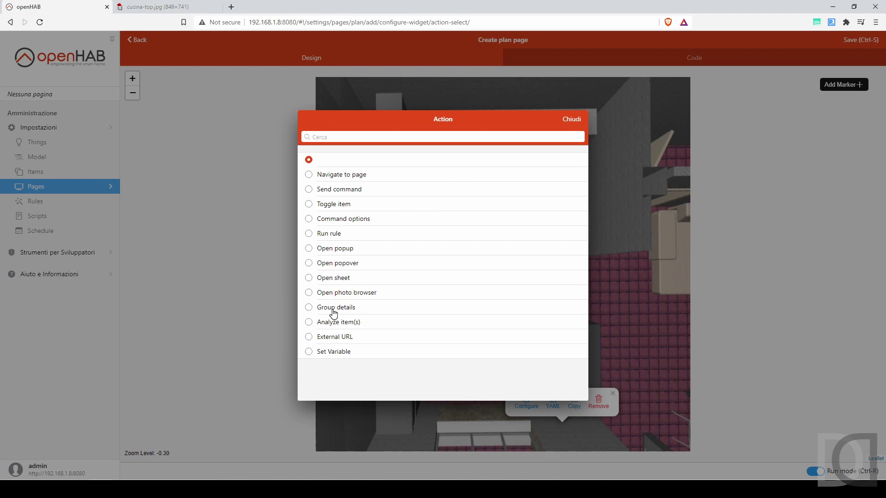
click(333, 310)
scroll(334, 311, down, 1)
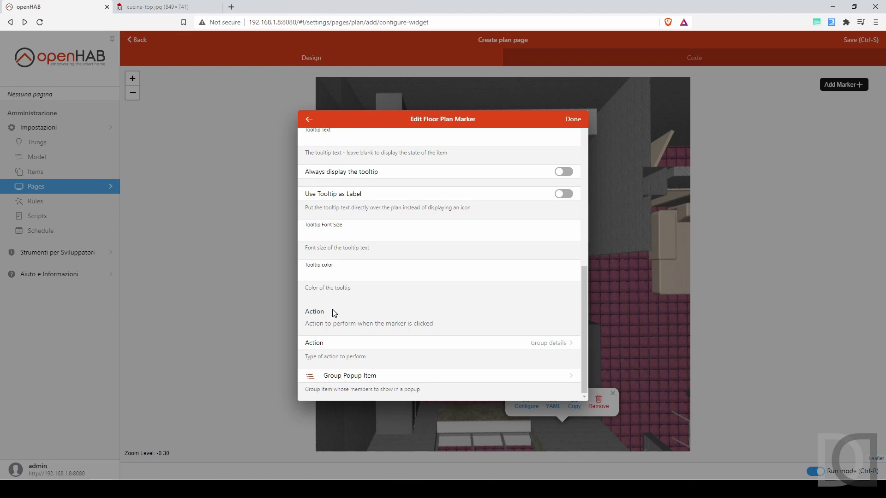
click(346, 377)
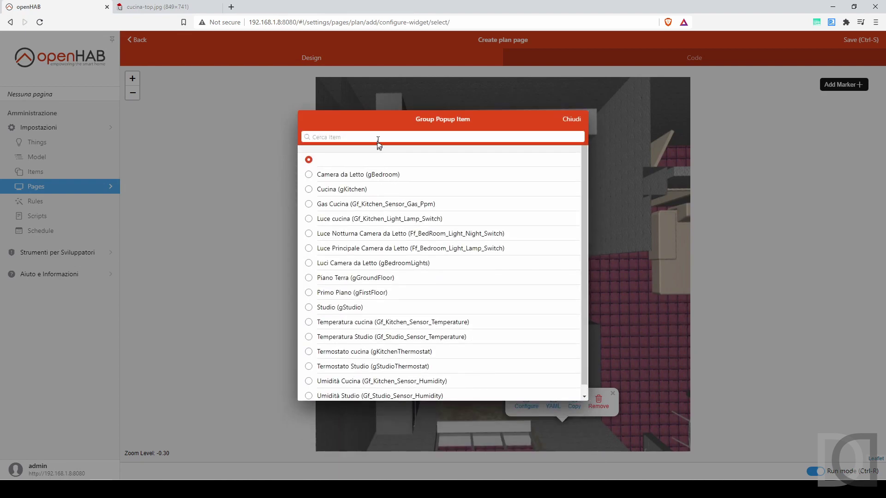
click(378, 138)
text(ter)
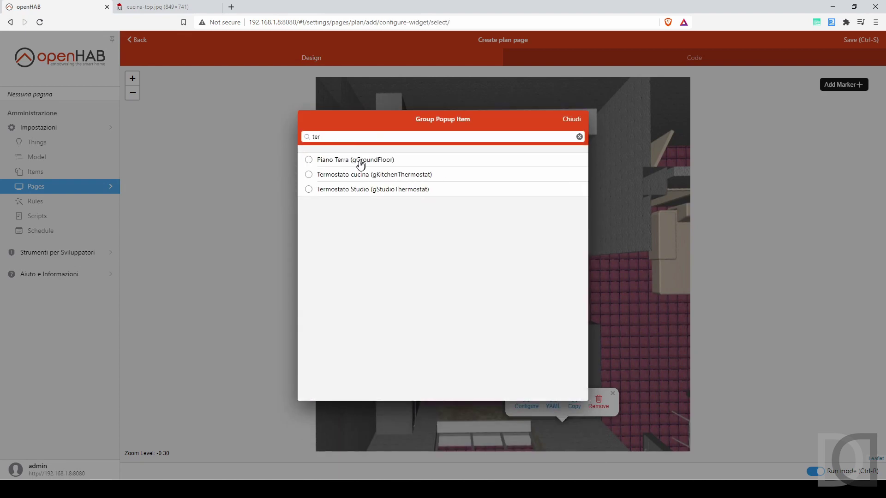
click(358, 175)
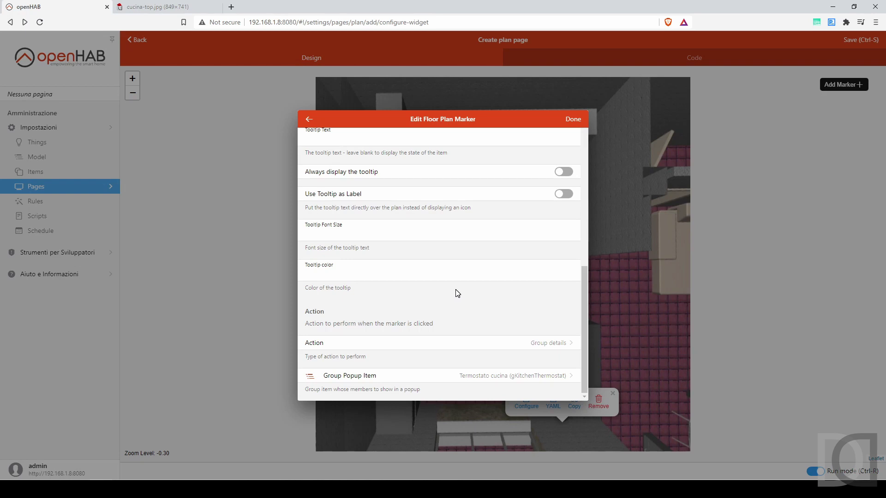
click(574, 122)
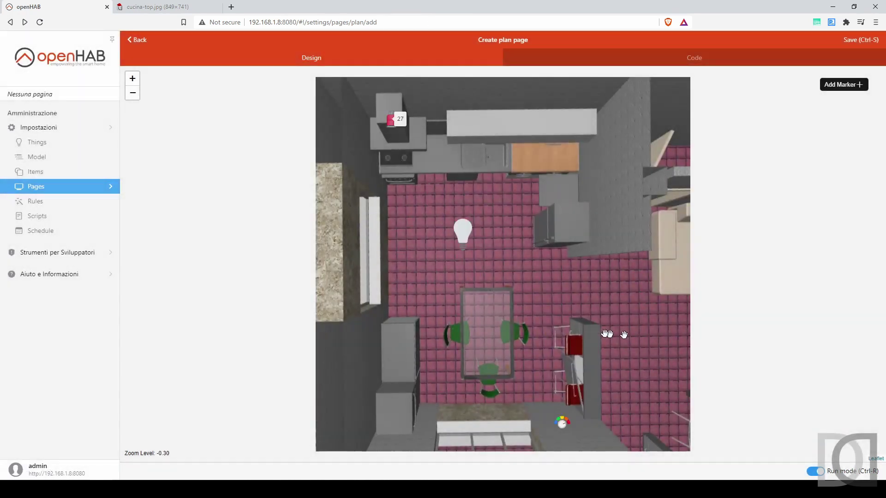
Check the thermostat marker on the floor plan and save the Cucina 2D page
mouse_move(567, 431)
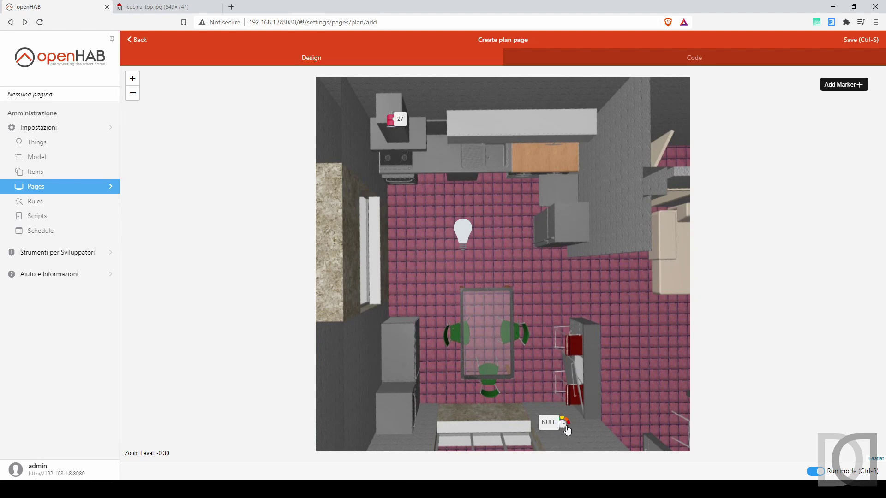
click(568, 431)
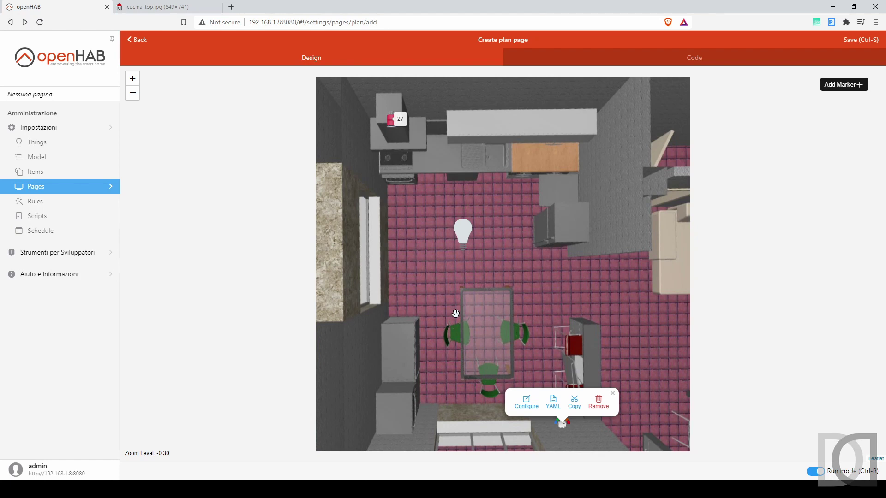
click(862, 40)
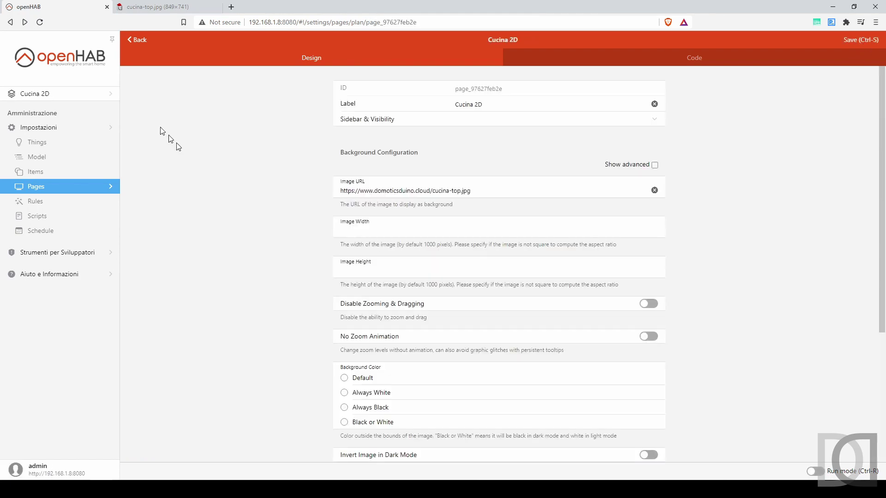
View the Cucina 2D page and test that the thermostat marker opens the Termostato cucina group details, returning to the floor plan
click(50, 96)
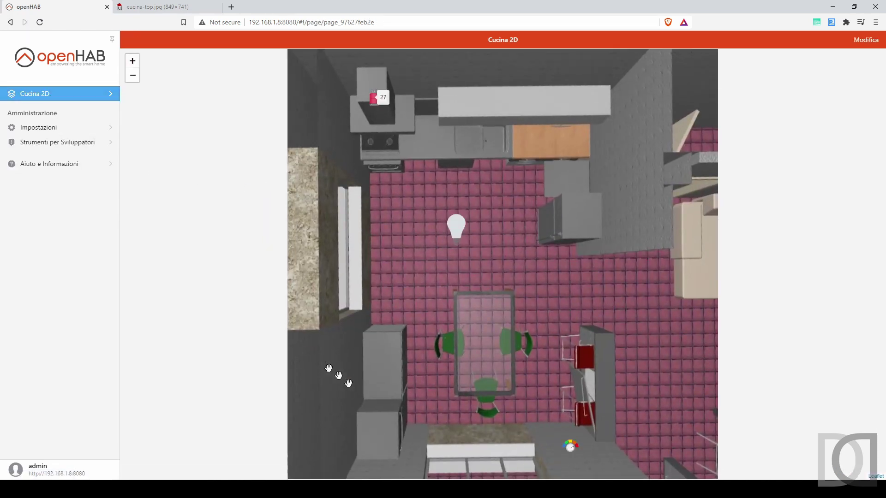
click(577, 449)
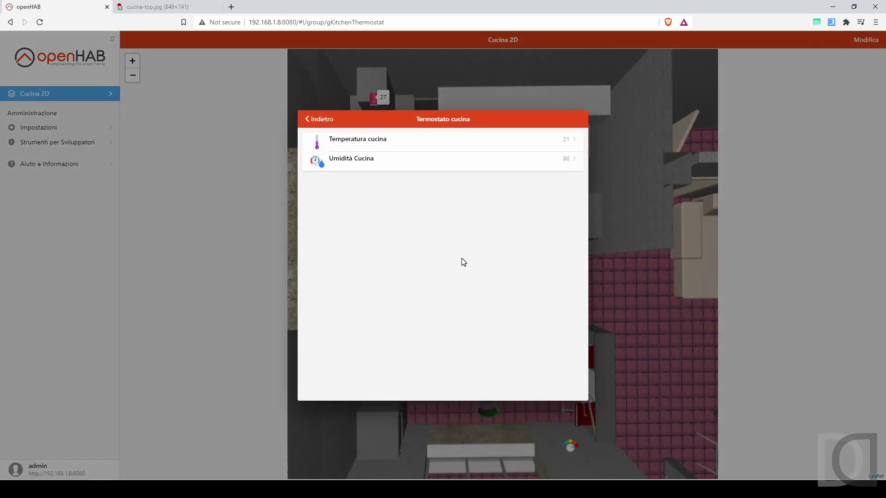
click(326, 120)
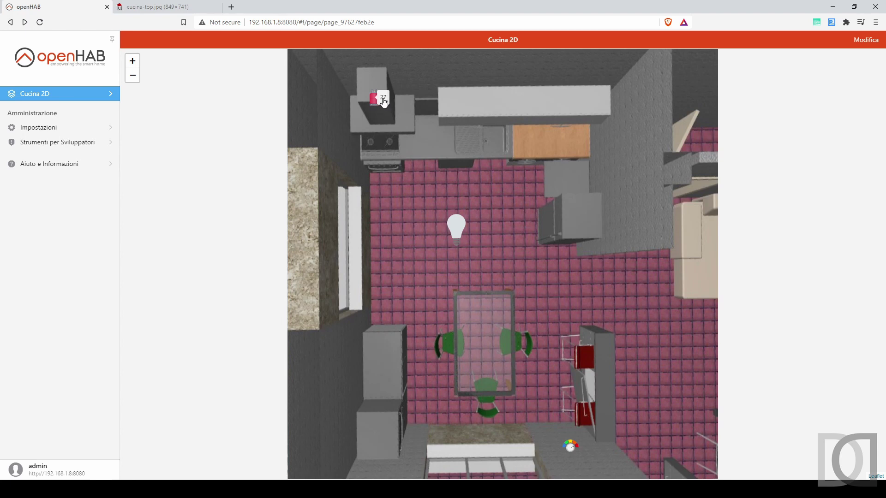
mouse_move(571, 451)
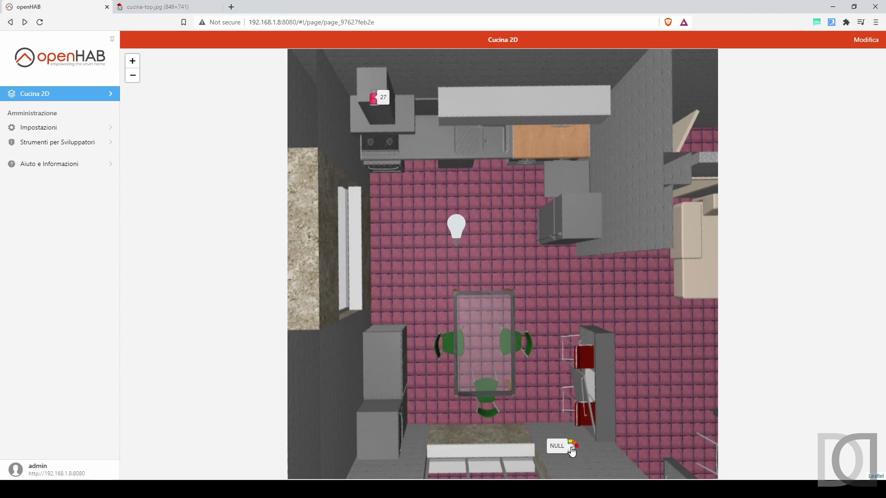
click(572, 450)
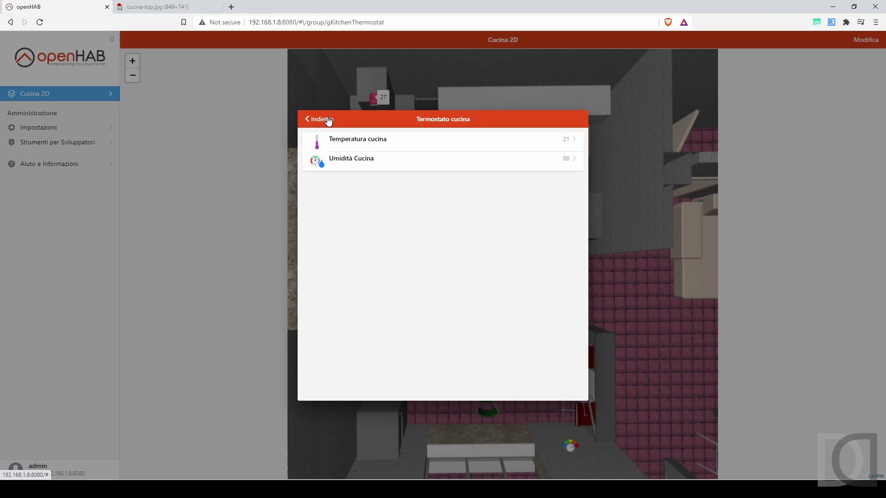
click(328, 120)
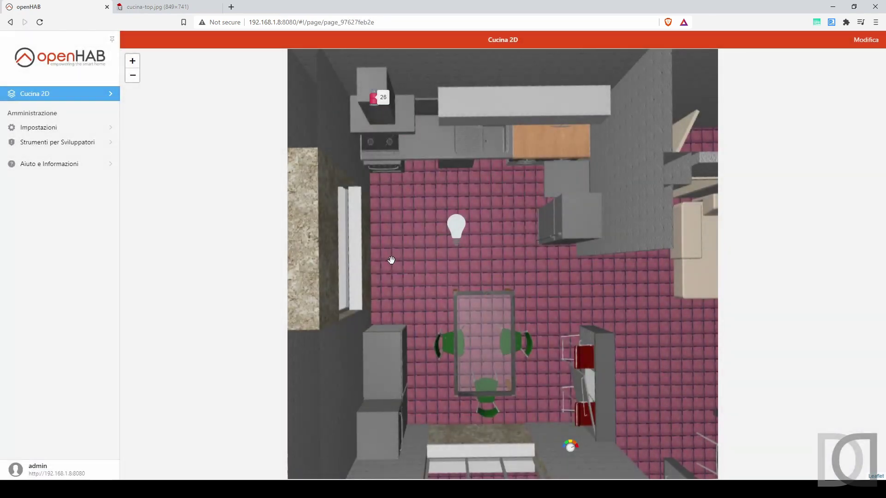
click(231, 7)
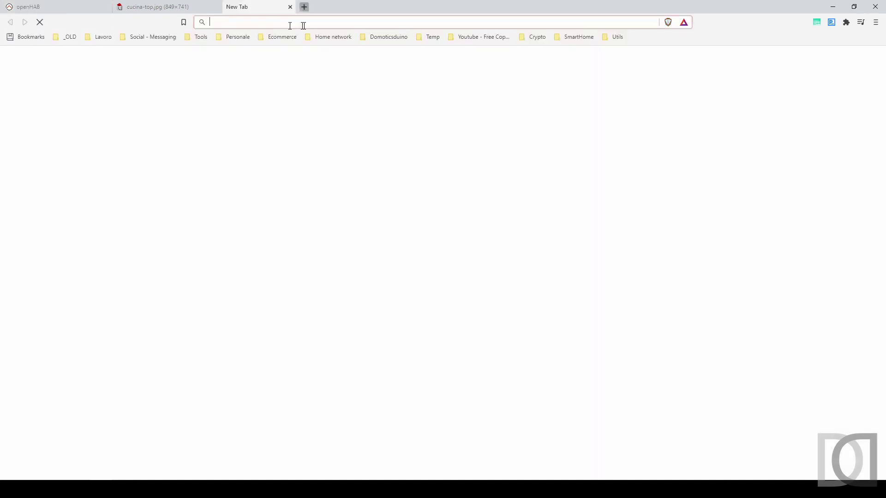
text(http://192.168.1.26/)
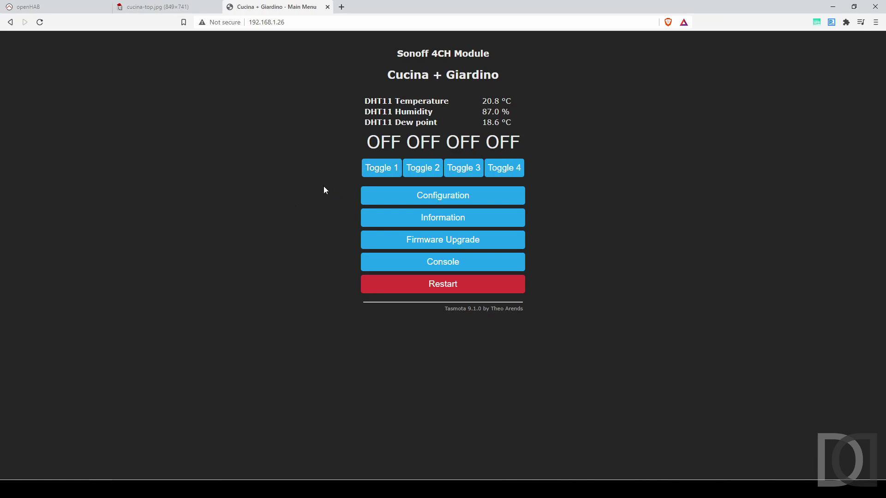
key(ctrl+1)
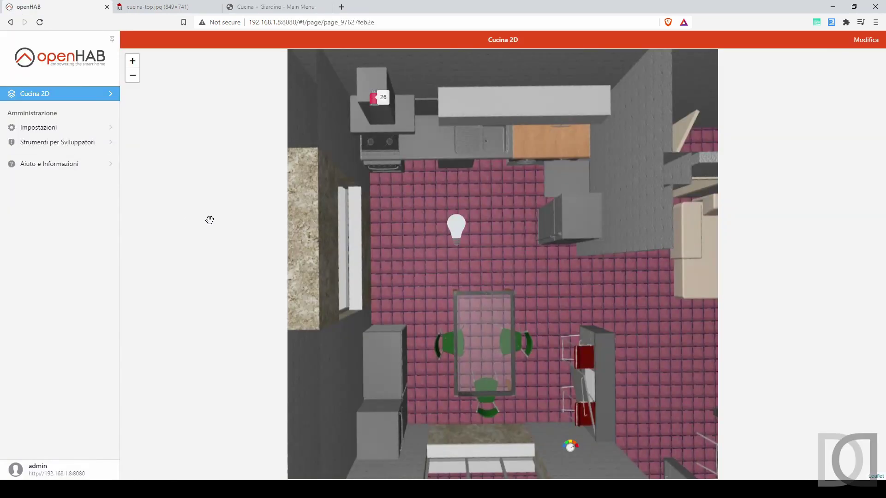
mouse_move(456, 229)
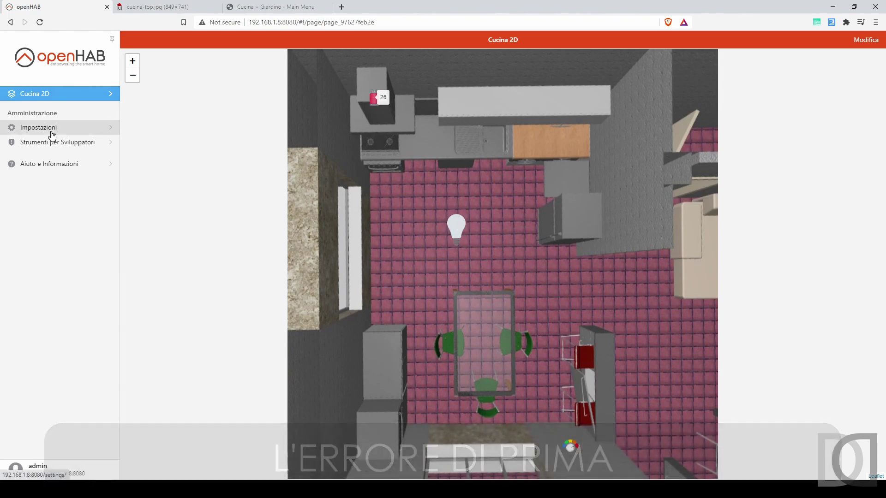
Set the Luce cucina marker's action item to Luce cucina (Gf_Kitchen_Light_Lamp_Switch) and save the Cucina 2D page
click(52, 133)
click(354, 194)
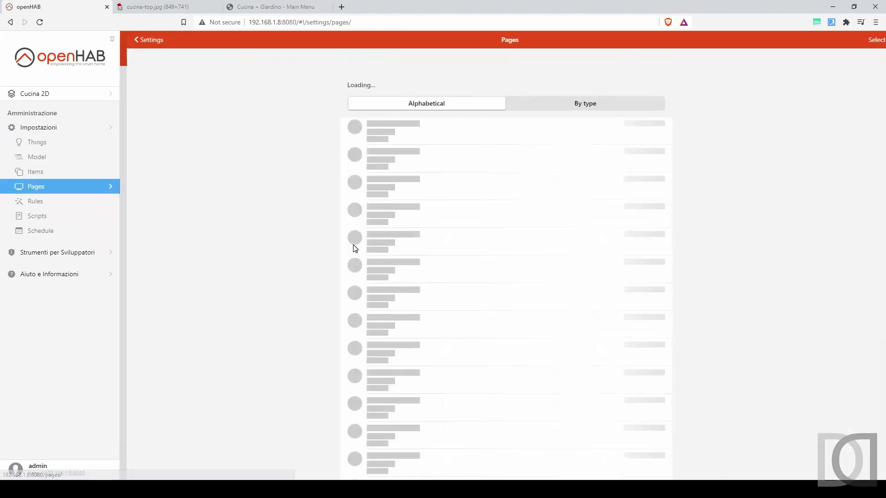
click(388, 153)
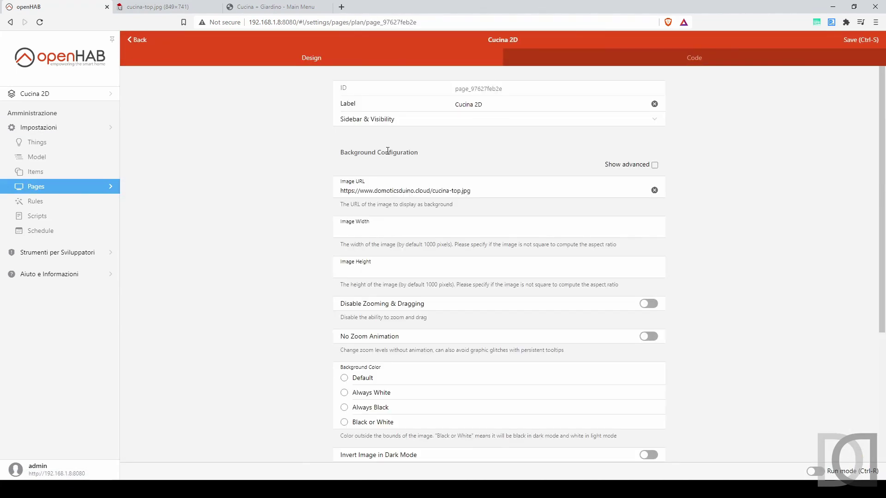
scroll(265, 165, down, 4)
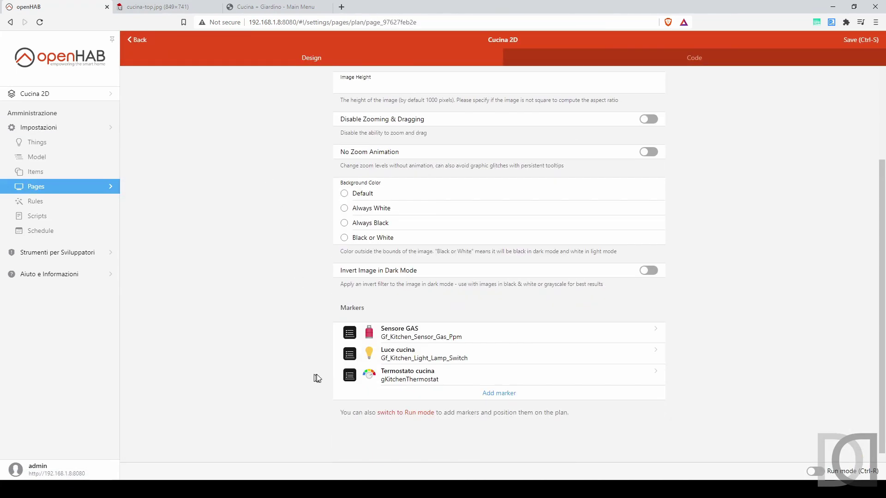
click(378, 352)
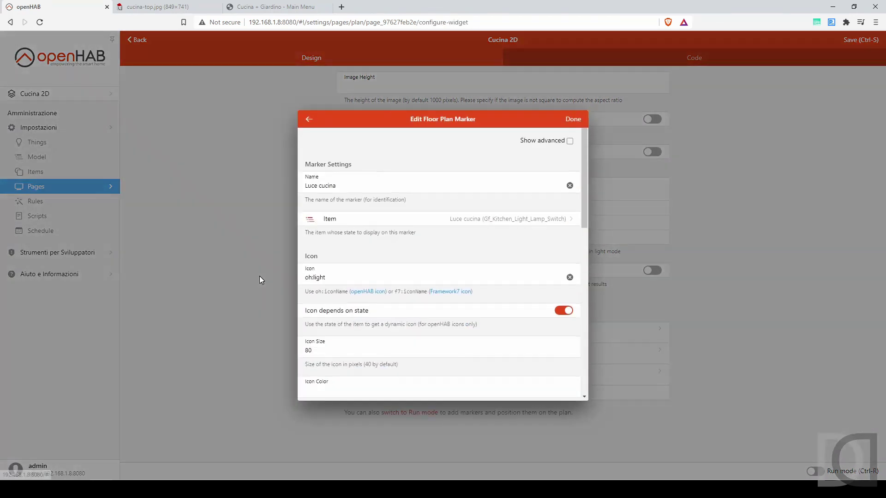
scroll(376, 196, down, 5)
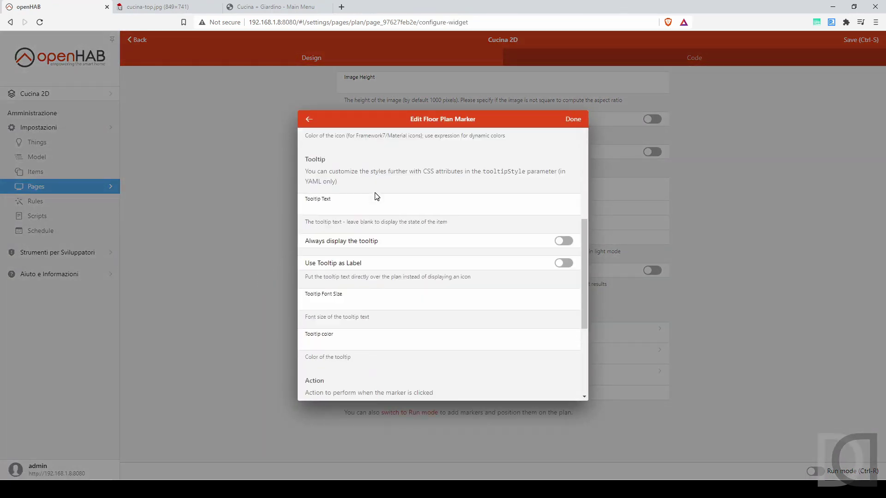
scroll(376, 195, down, 4)
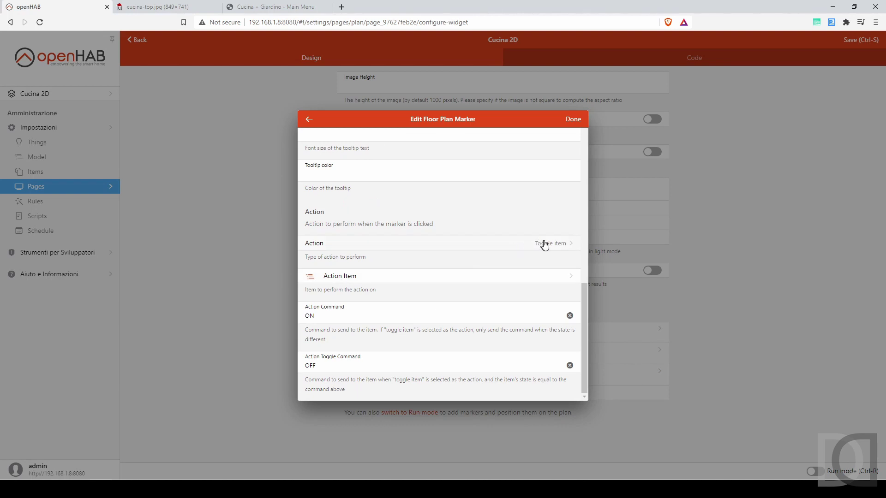
click(358, 278)
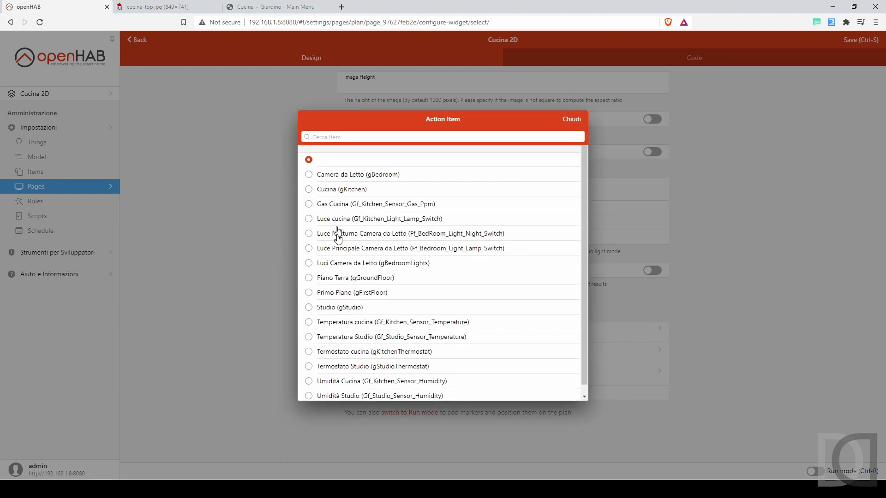
click(346, 222)
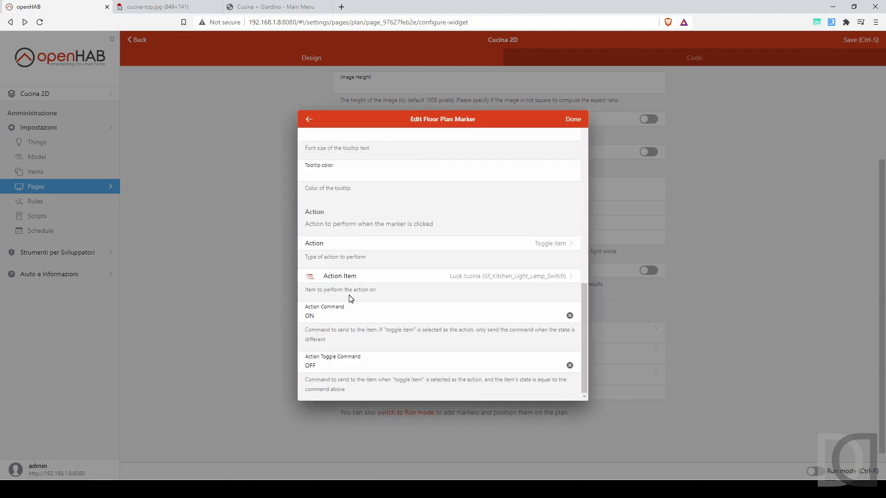
click(573, 119)
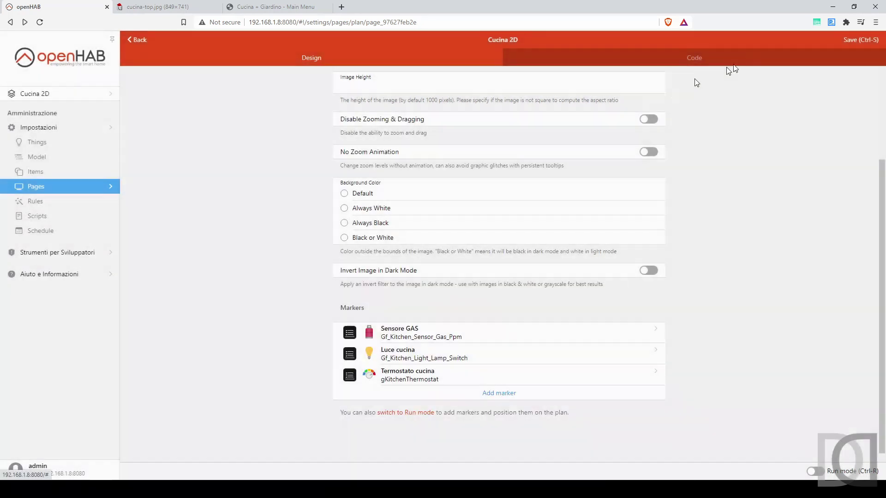
click(852, 40)
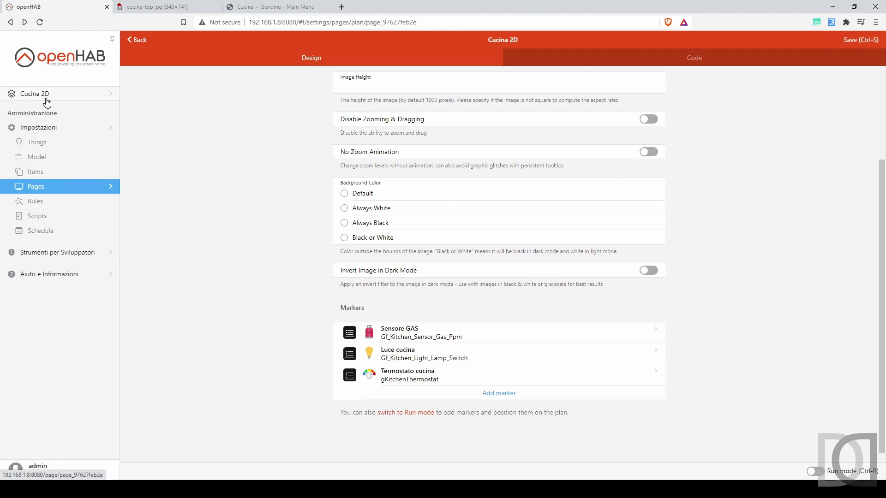
Test switching the kitchen light on and off from its floor plan marker, checking the Cucina + Giardino device page after each change
click(44, 98)
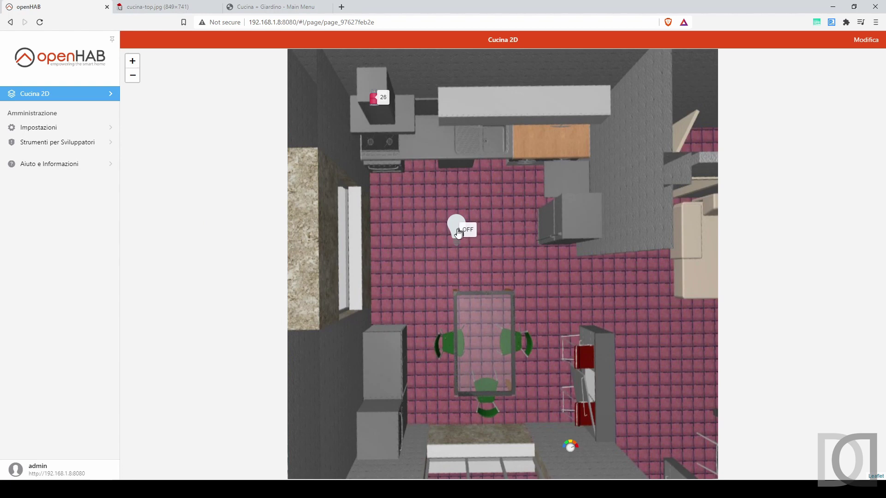
click(454, 230)
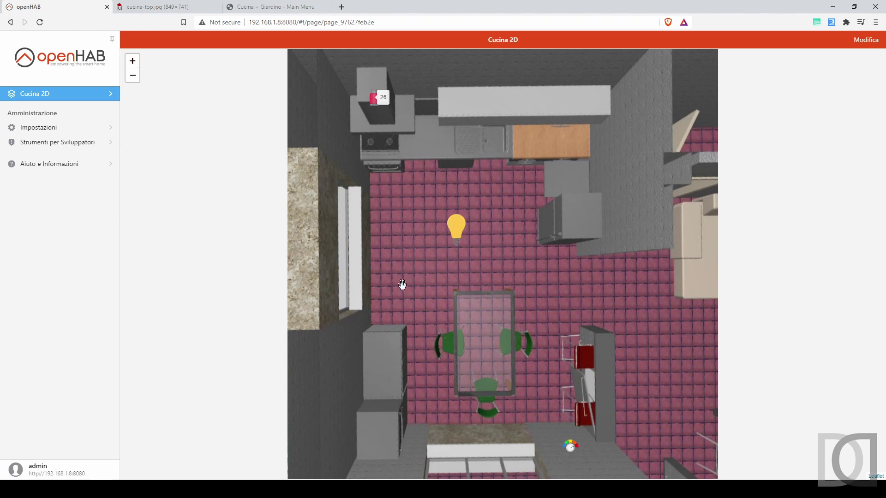
click(277, 6)
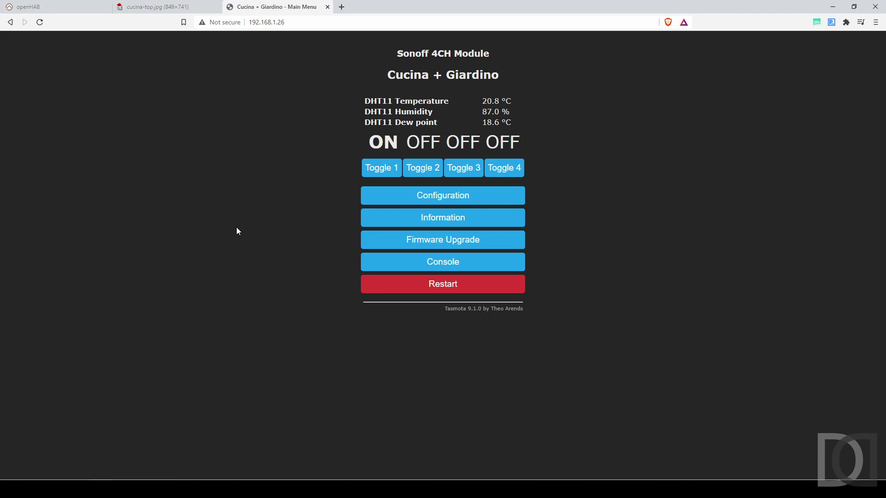
click(28, 7)
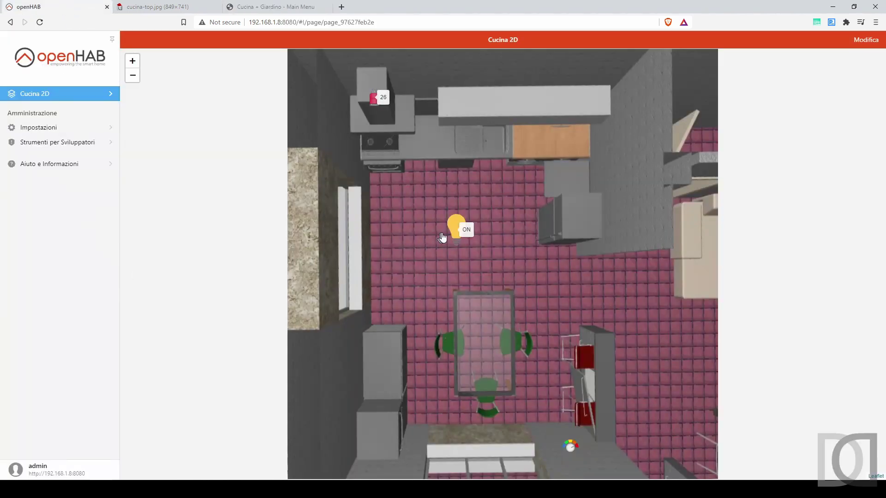
click(456, 227)
click(230, 5)
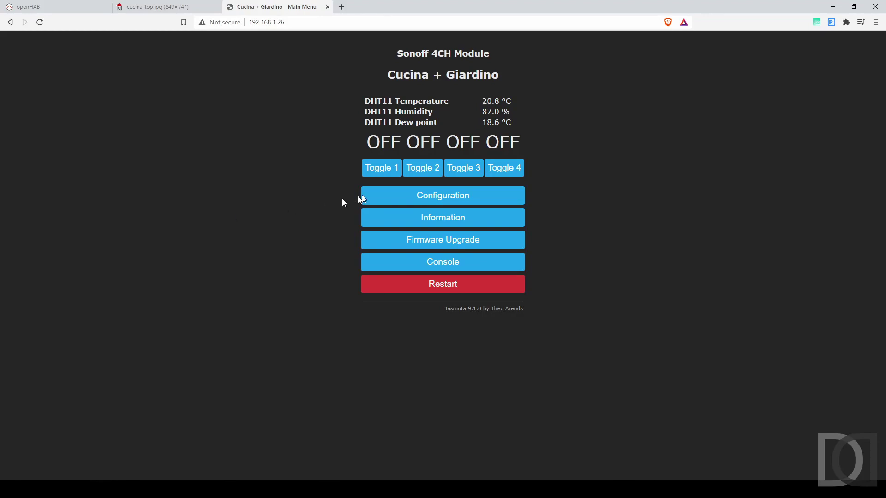
Test toggling relay 1 on and off from the device page, checking the light marker on the openHAB floor plan after each change
click(381, 171)
click(78, 7)
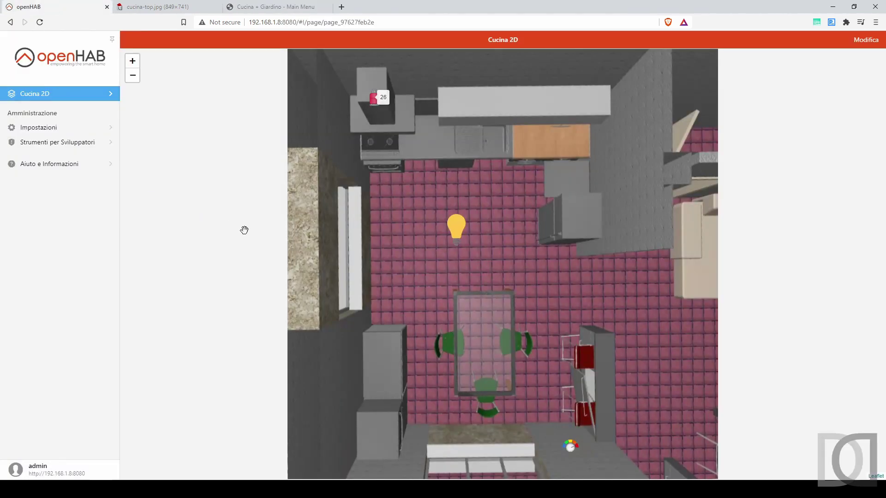
click(276, 6)
click(382, 167)
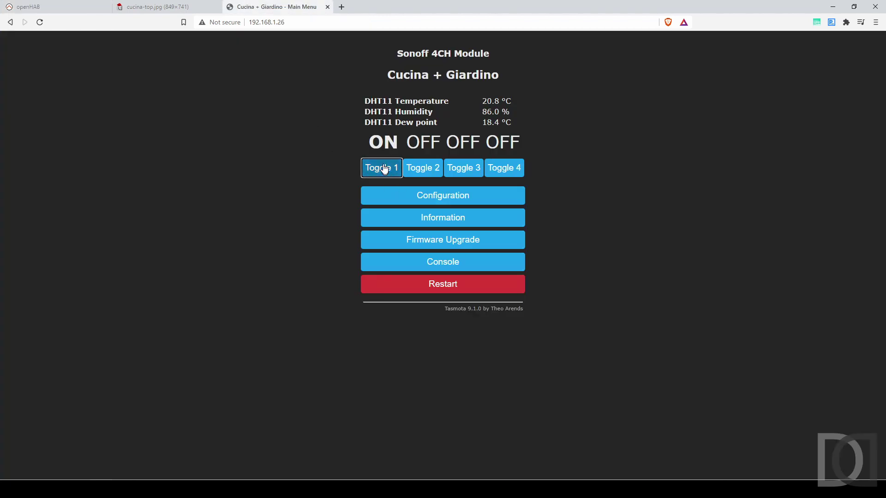
click(78, 7)
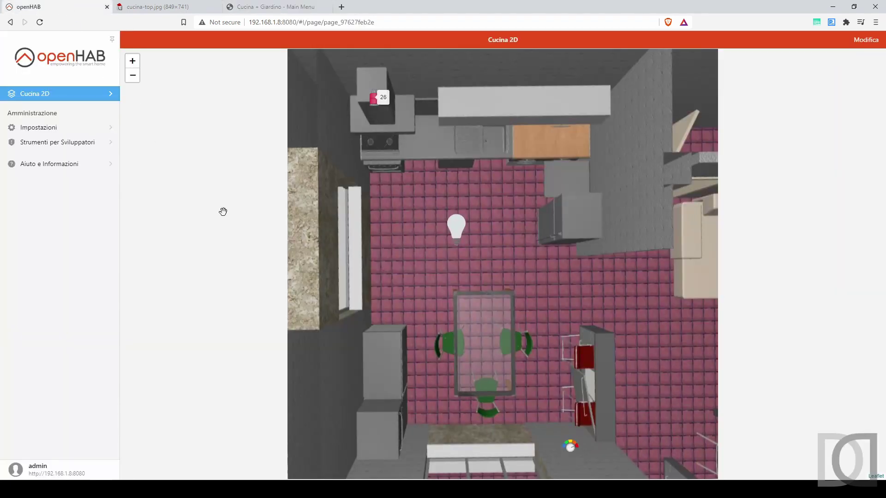